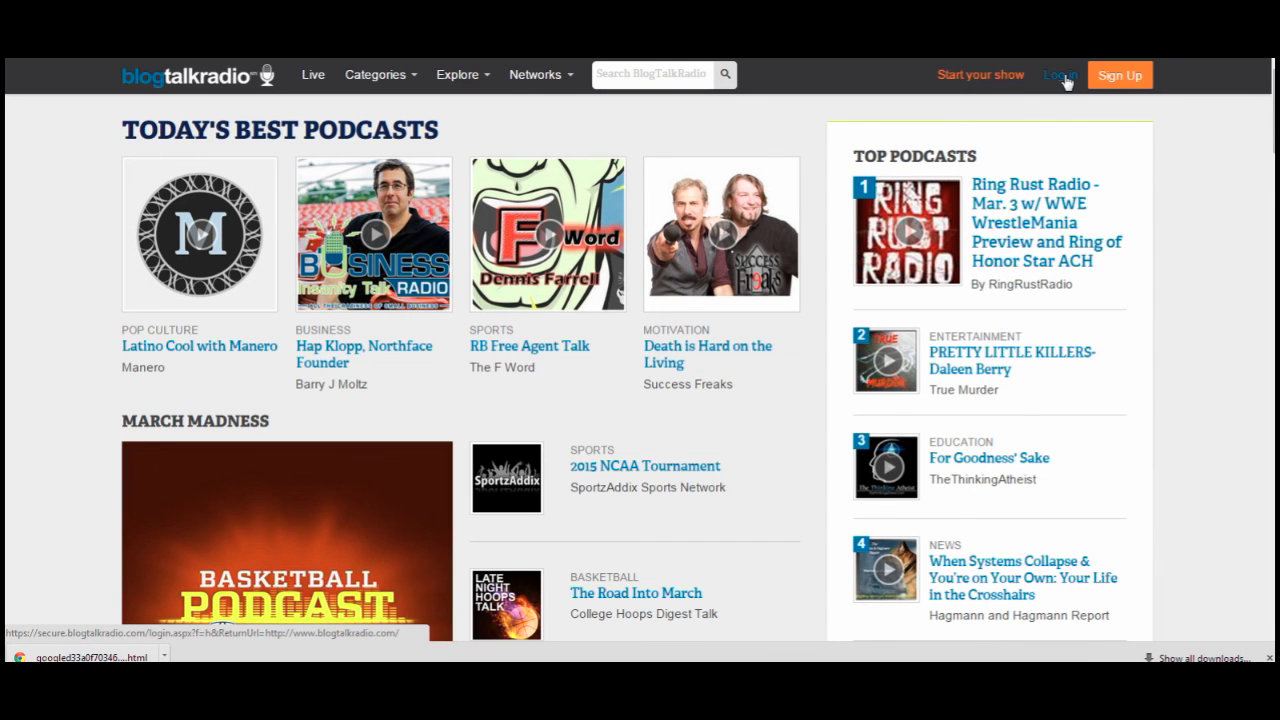
- Sign in to the account with the e-mail address and password, and decline saving the password in the browser
{"action": "left_click", "coordinate": [1062, 76]}
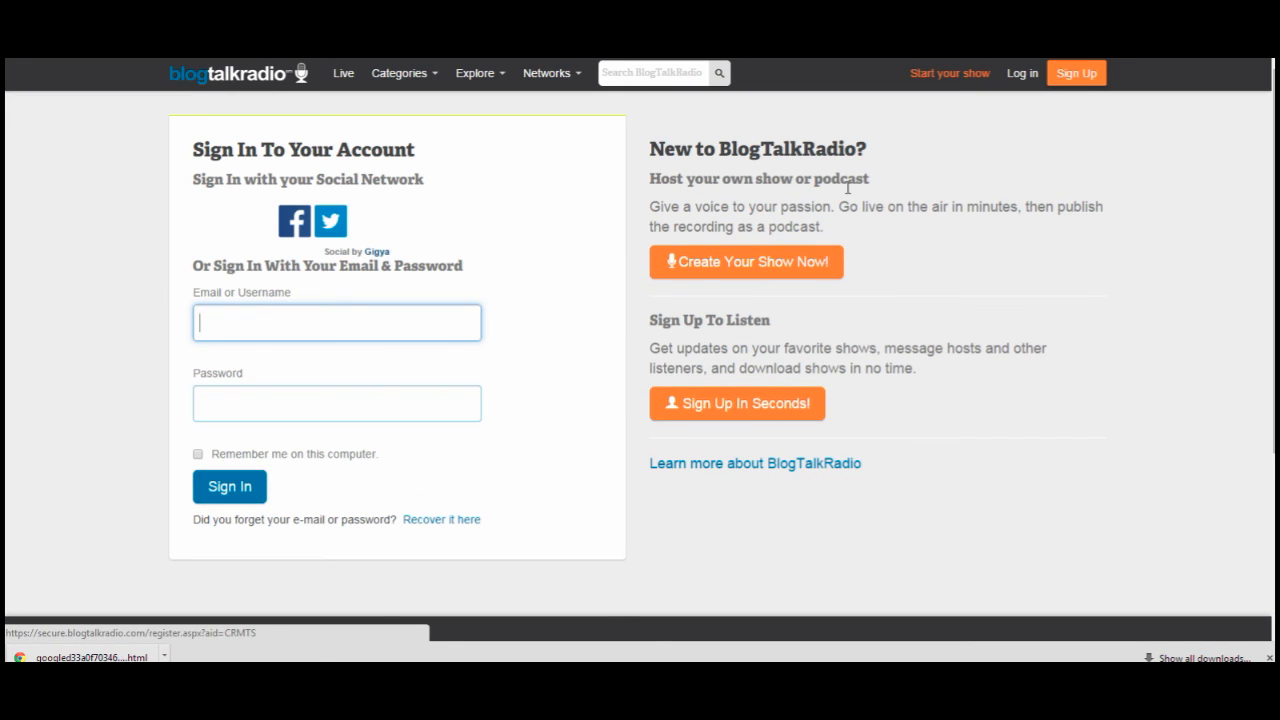
{"action": "type", "text": "michelle"}
{"action": "left_click", "coordinate": [375, 351]}
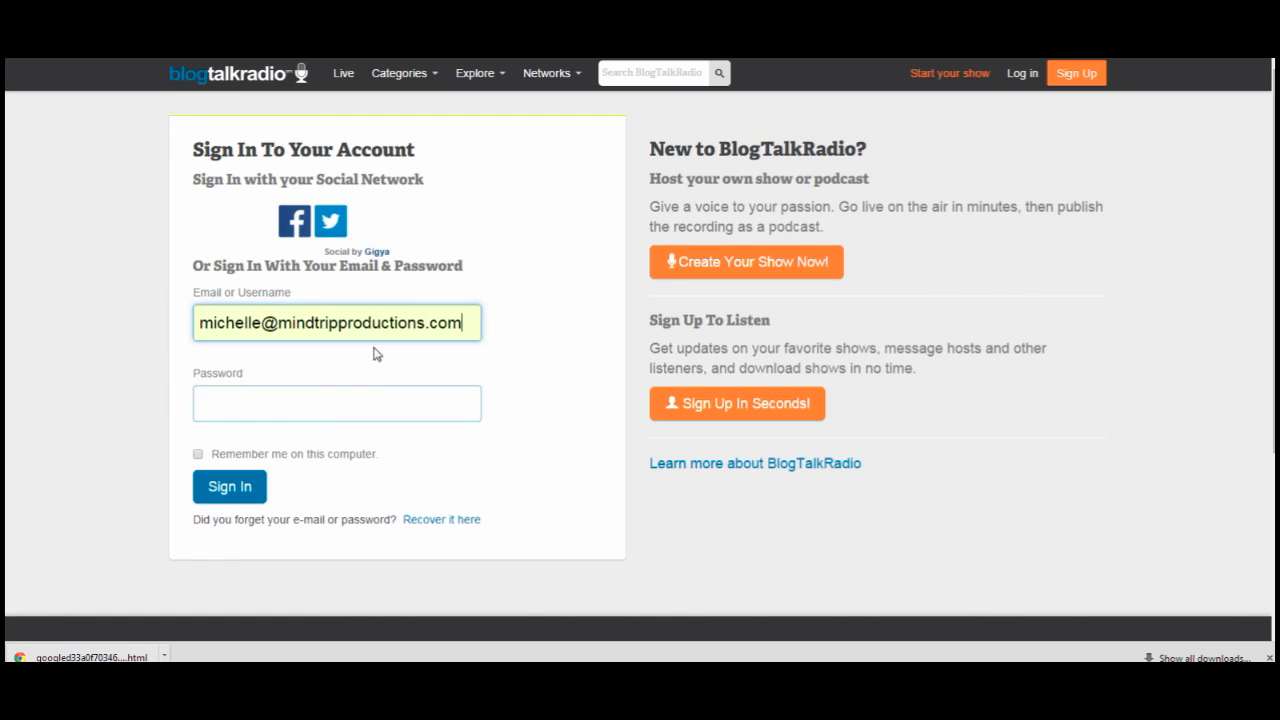
{"action": "left_click", "coordinate": [377, 401]}
{"action": "type", "text": "••••••••••"}
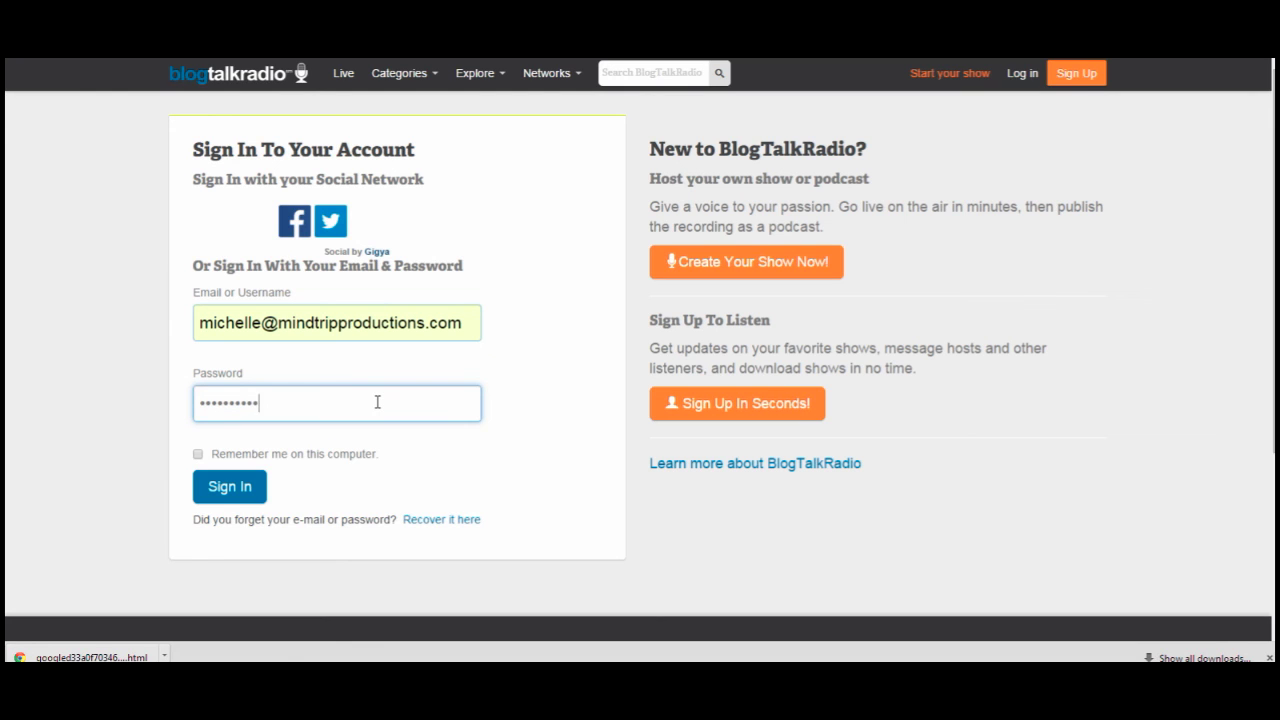
{"action": "key", "text": "Return"}
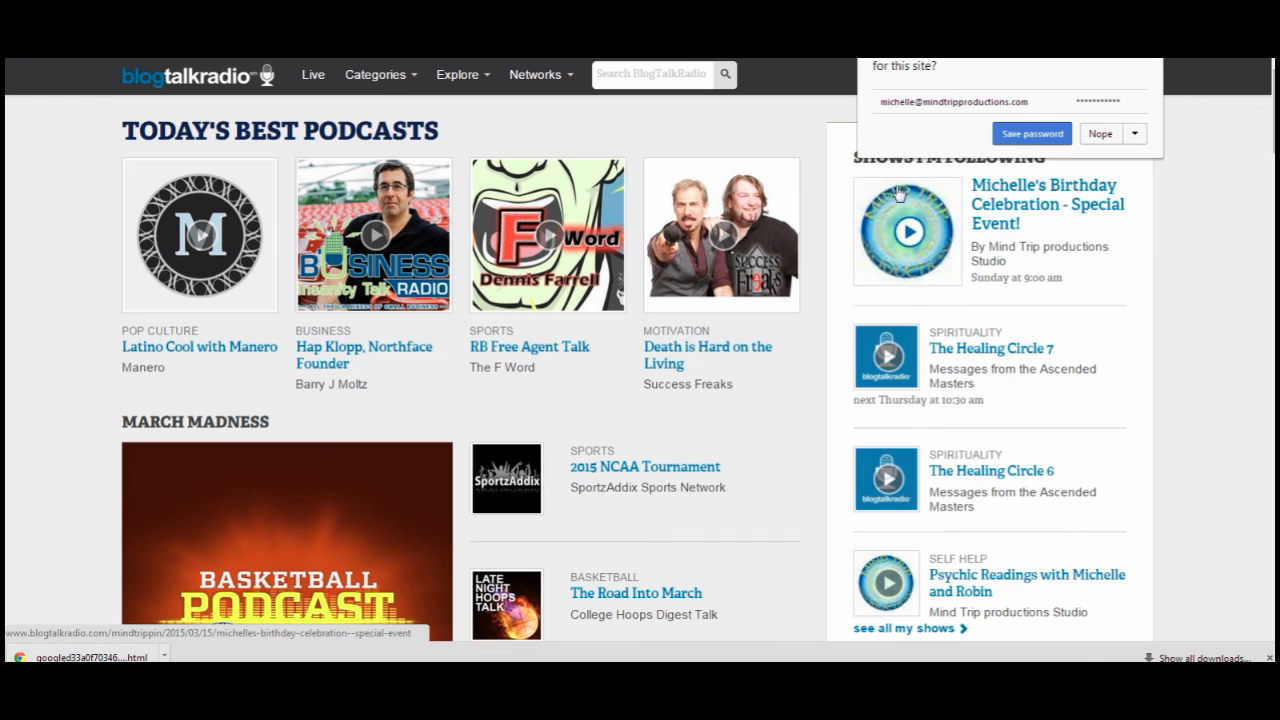
{"action": "left_click", "coordinate": [1090, 137]}
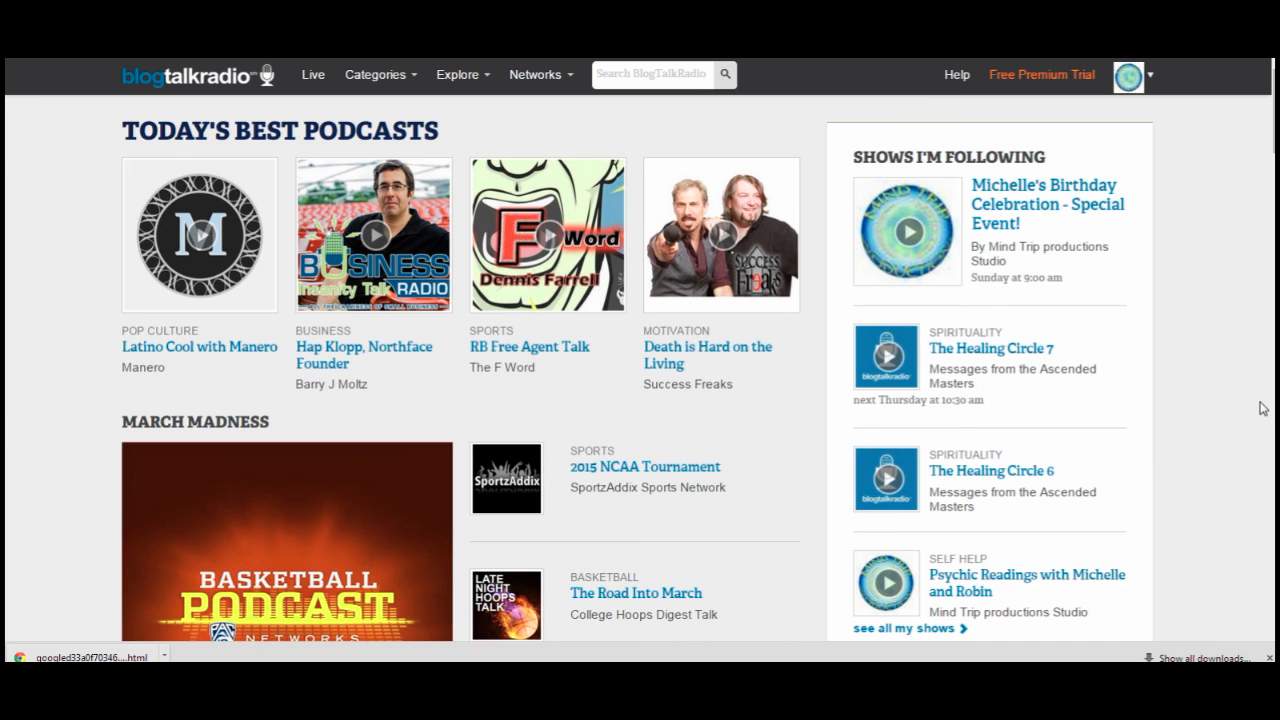
{"action": "scroll", "coordinate": [637, 367], "scroll_direction": "down", "scroll_amount": 3}
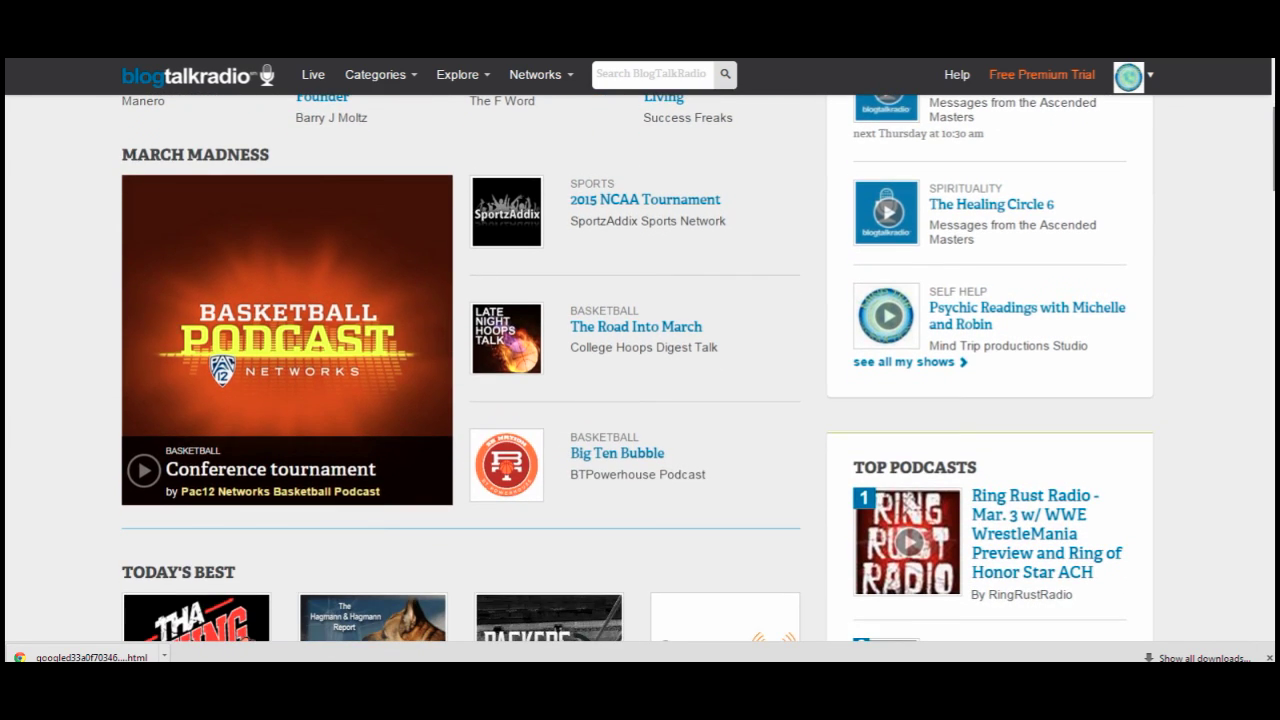
{"action": "scroll", "coordinate": [637, 367], "scroll_direction": "down", "scroll_amount": 1}
{"action": "scroll", "coordinate": [637, 367], "scroll_direction": "up", "scroll_amount": 4}
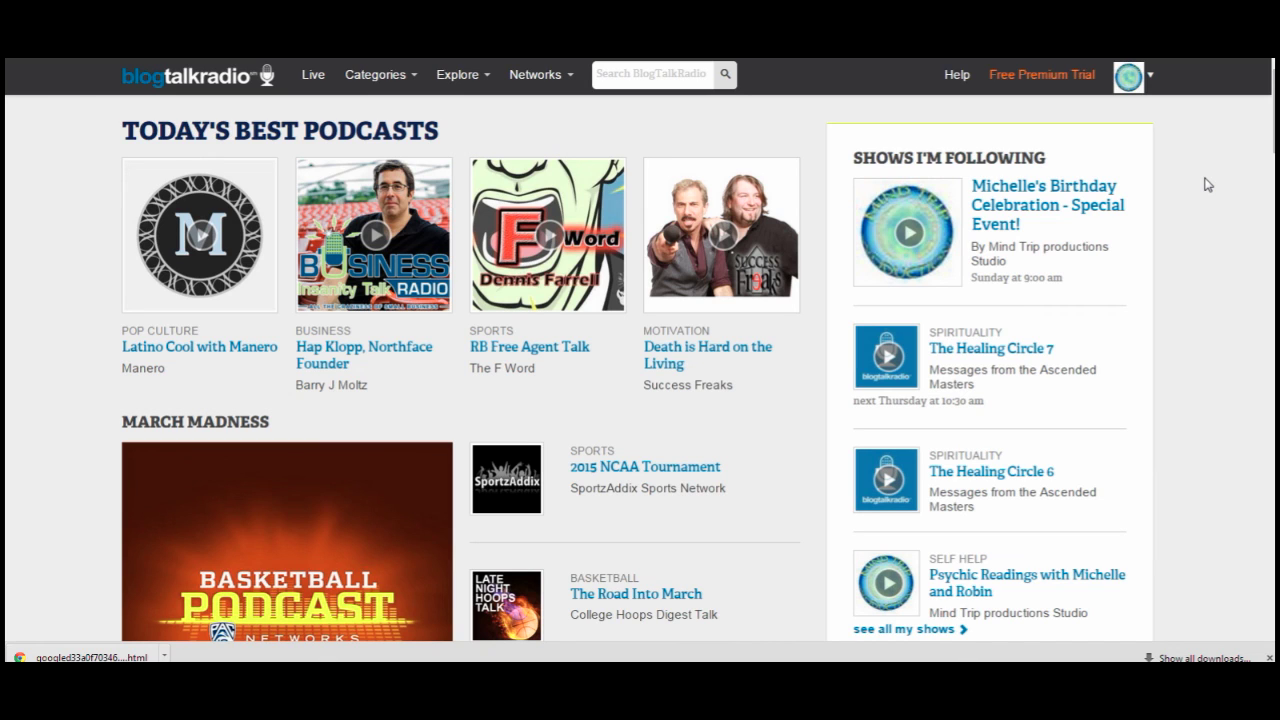
- Start creating a new broadcast episode and set its air time to At Your Scheduled Time
{"action": "mouse_move", "coordinate": [1133, 86]}
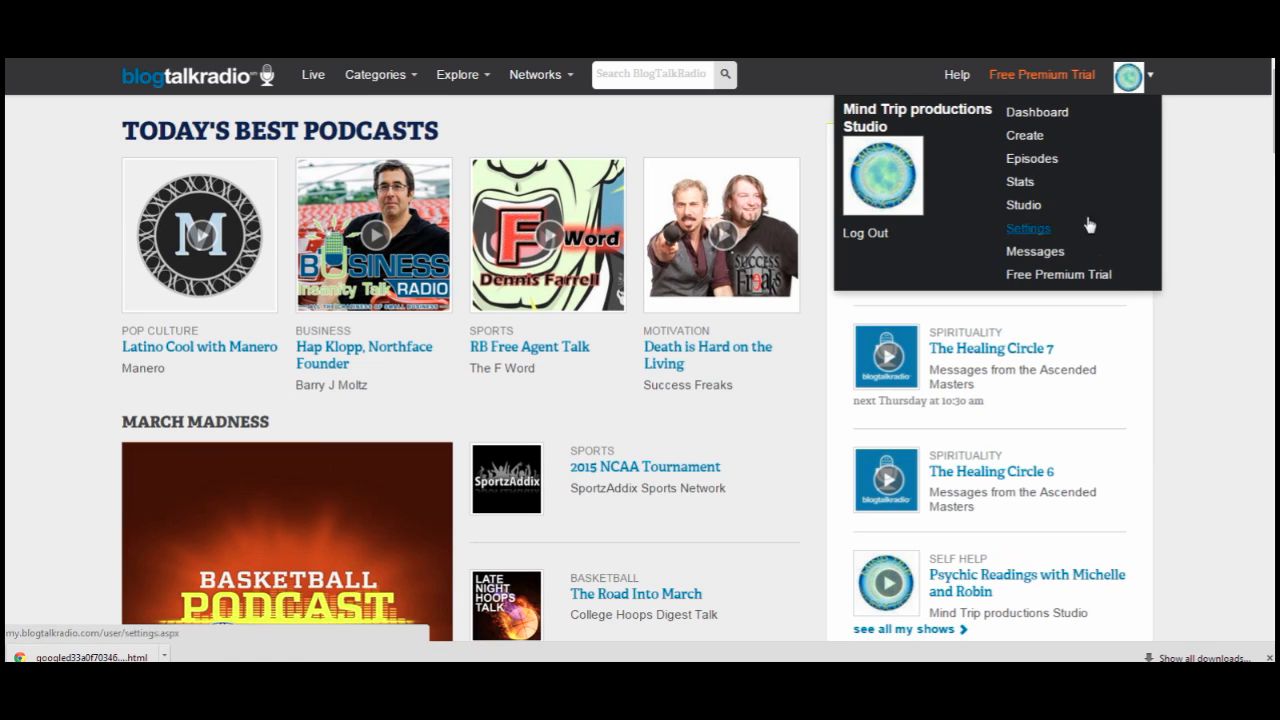
{"action": "left_click", "coordinate": [1038, 146]}
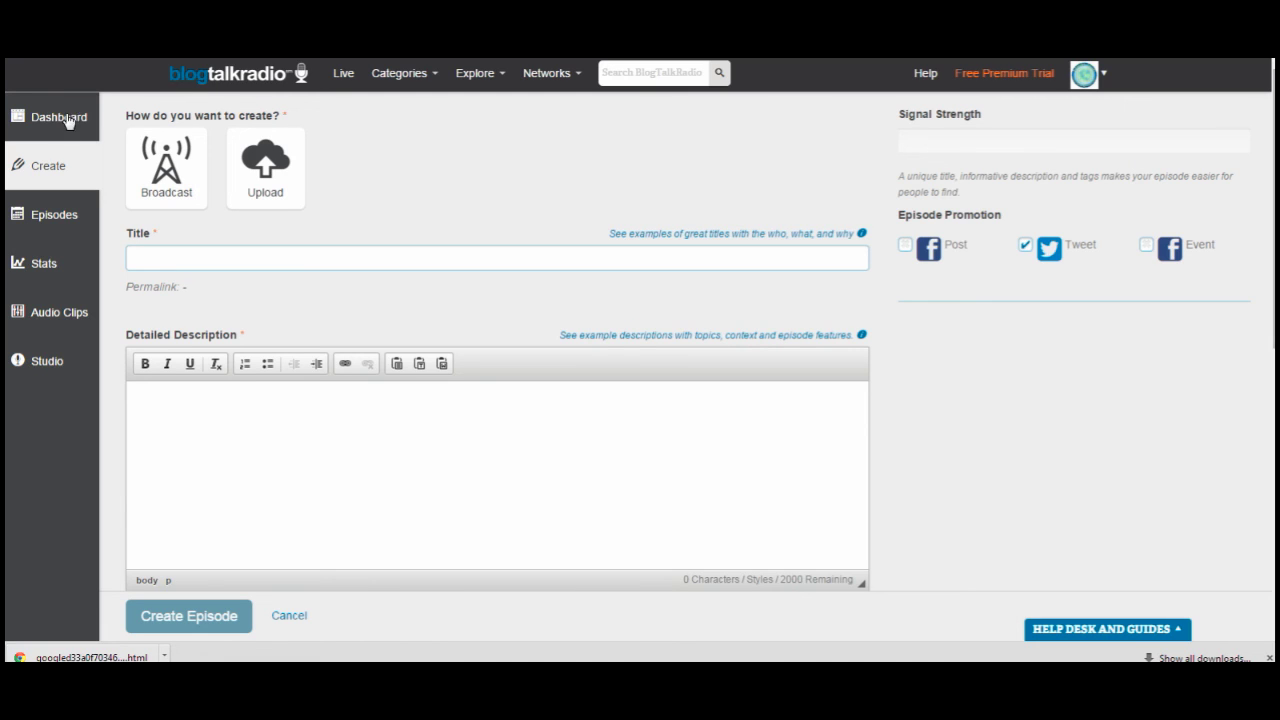
{"action": "left_click", "coordinate": [166, 174]}
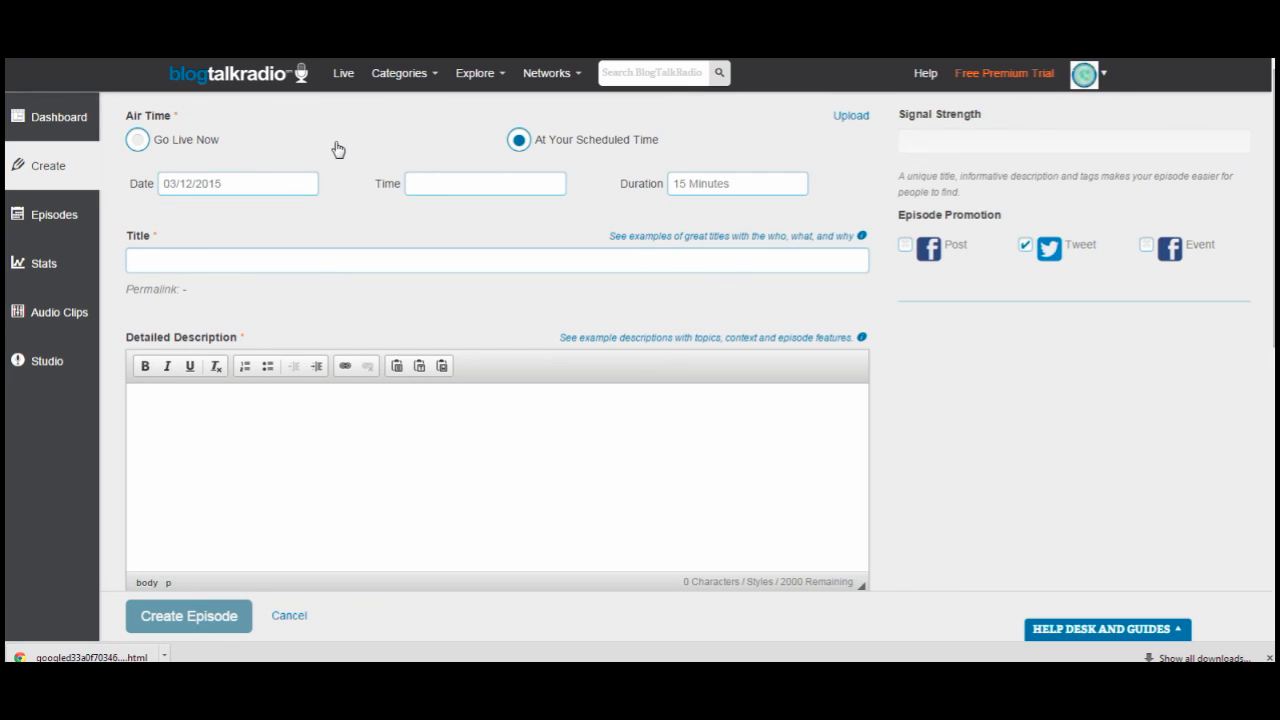
{"action": "left_click", "coordinate": [138, 141]}
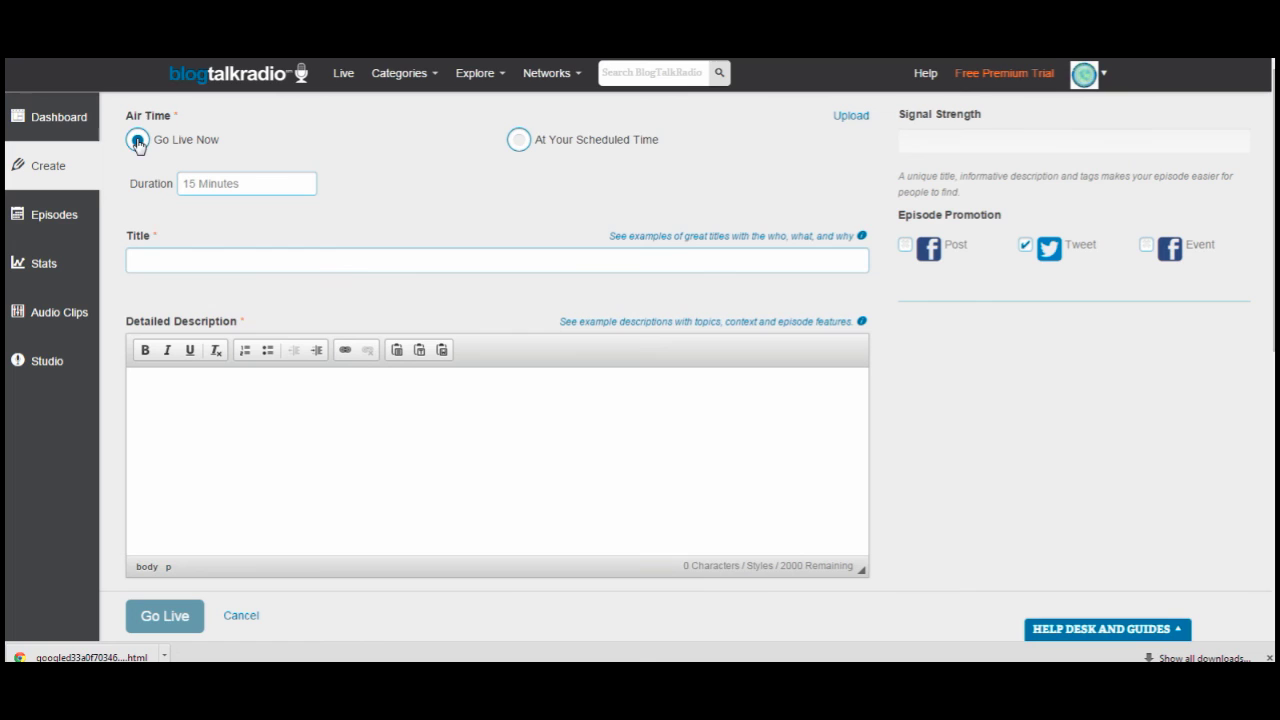
{"action": "left_click", "coordinate": [519, 142]}
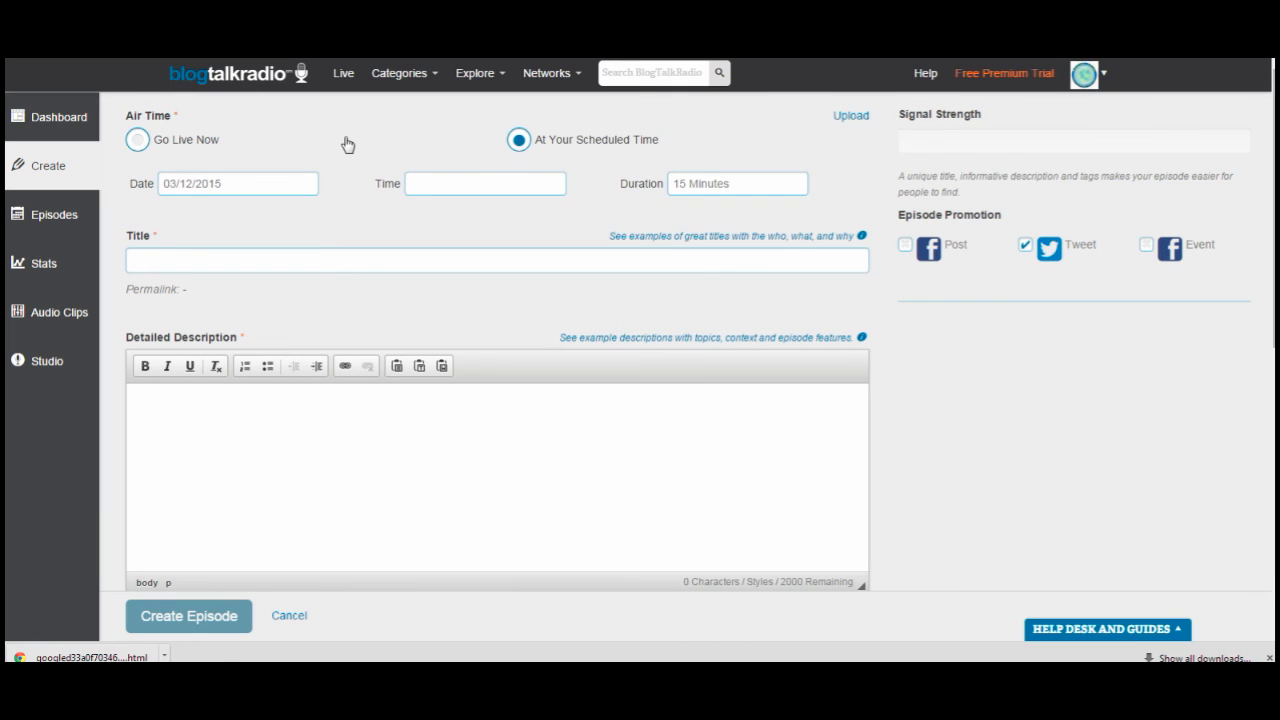
- Schedule the broadcast for 03/14/2015 at 09:00 AM with a duration of 15 minutes
{"action": "left_click", "coordinate": [290, 190]}
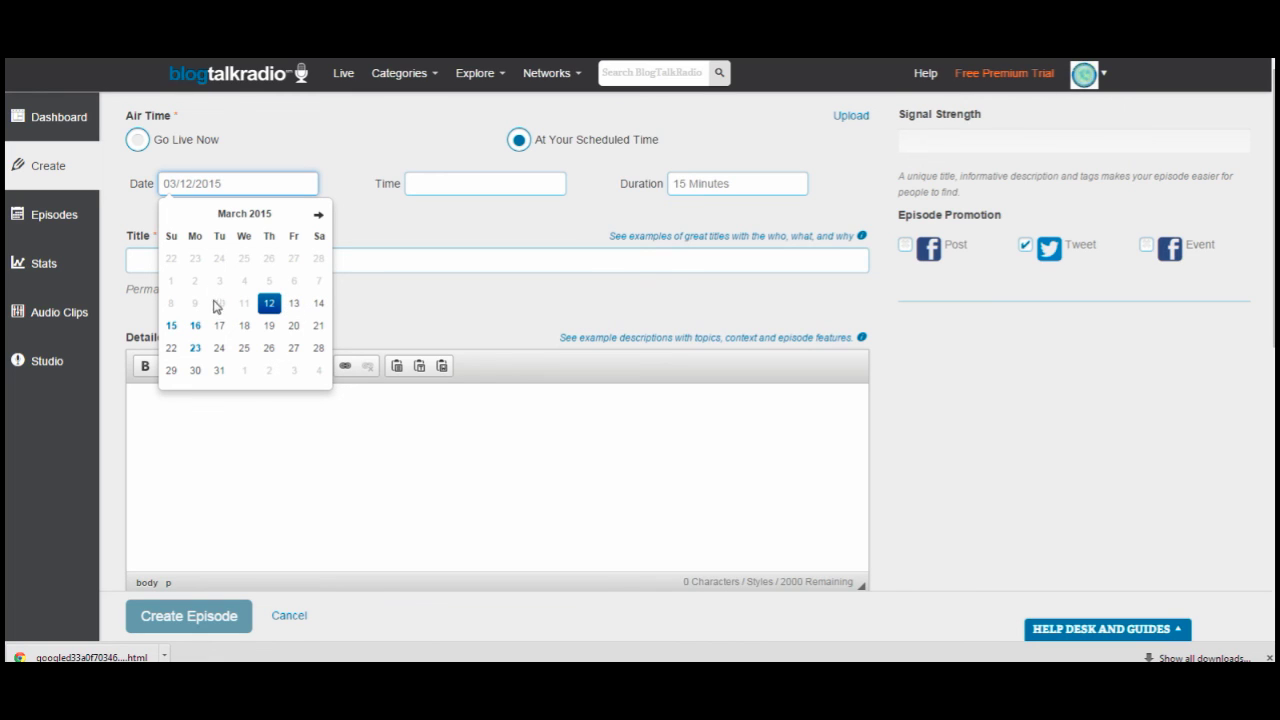
{"action": "left_click", "coordinate": [318, 305]}
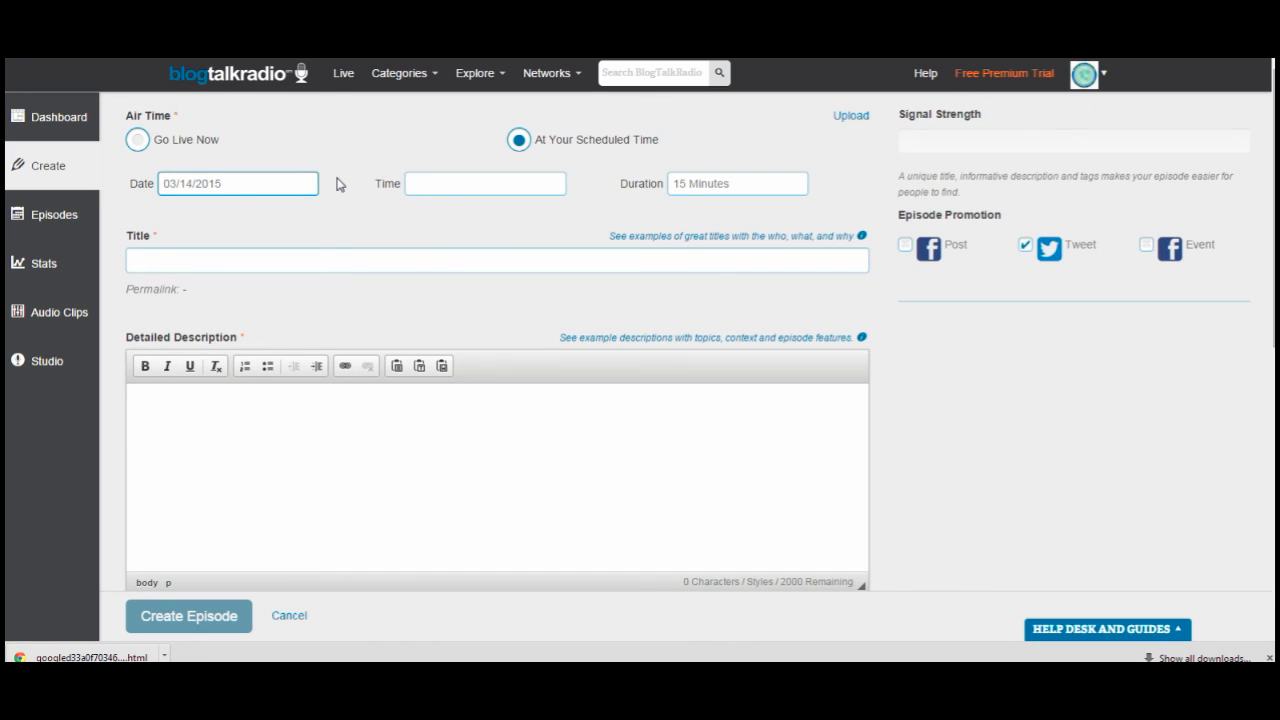
{"action": "left_click", "coordinate": [451, 188]}
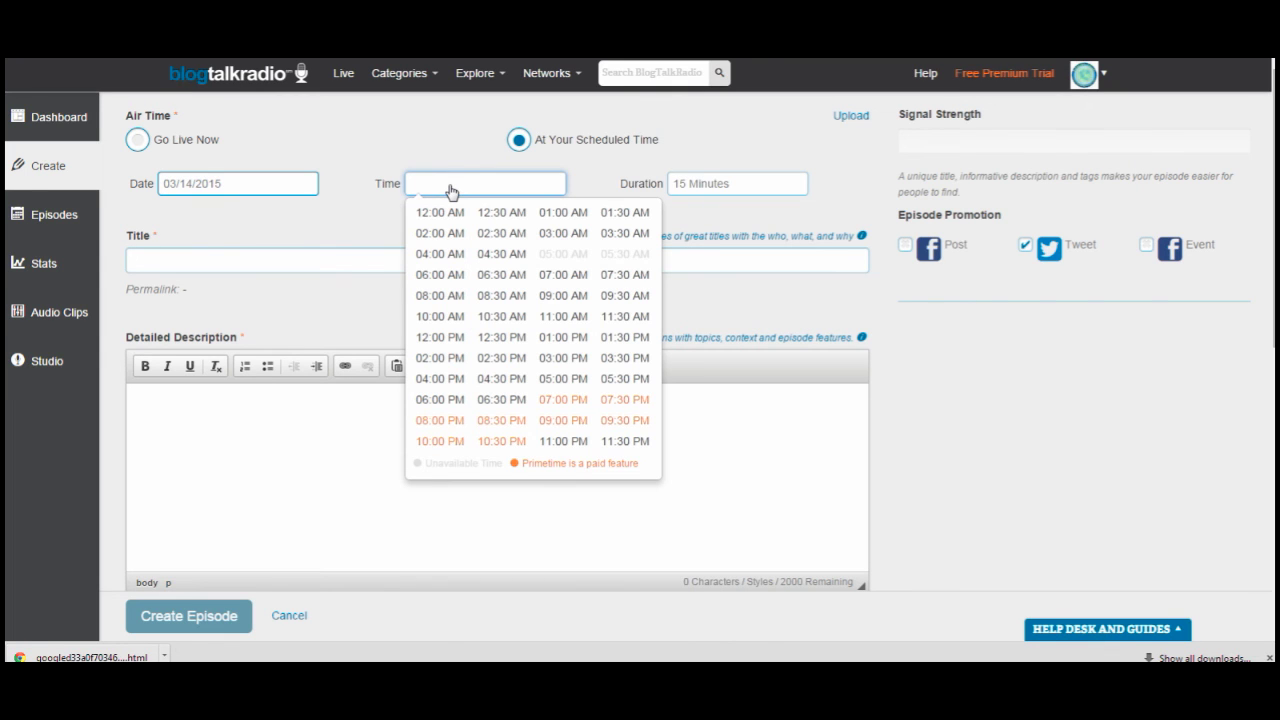
{"action": "left_click", "coordinate": [562, 317]}
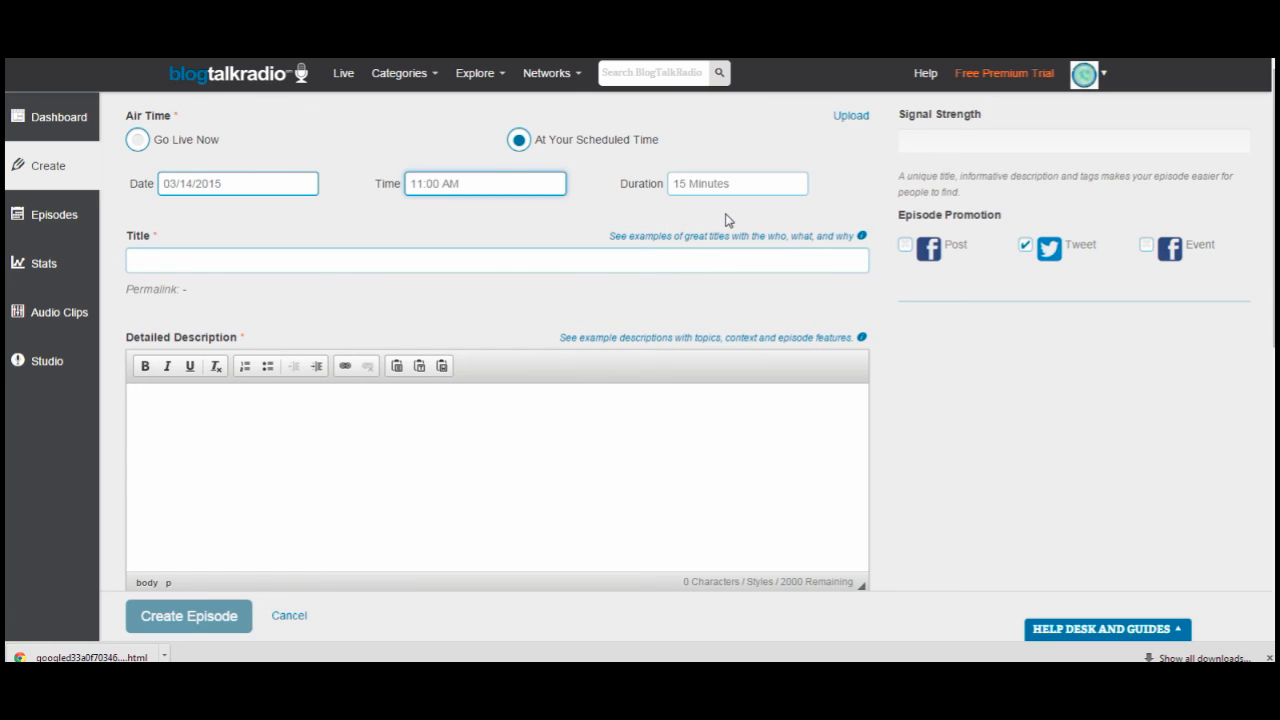
{"action": "left_click", "coordinate": [474, 190]}
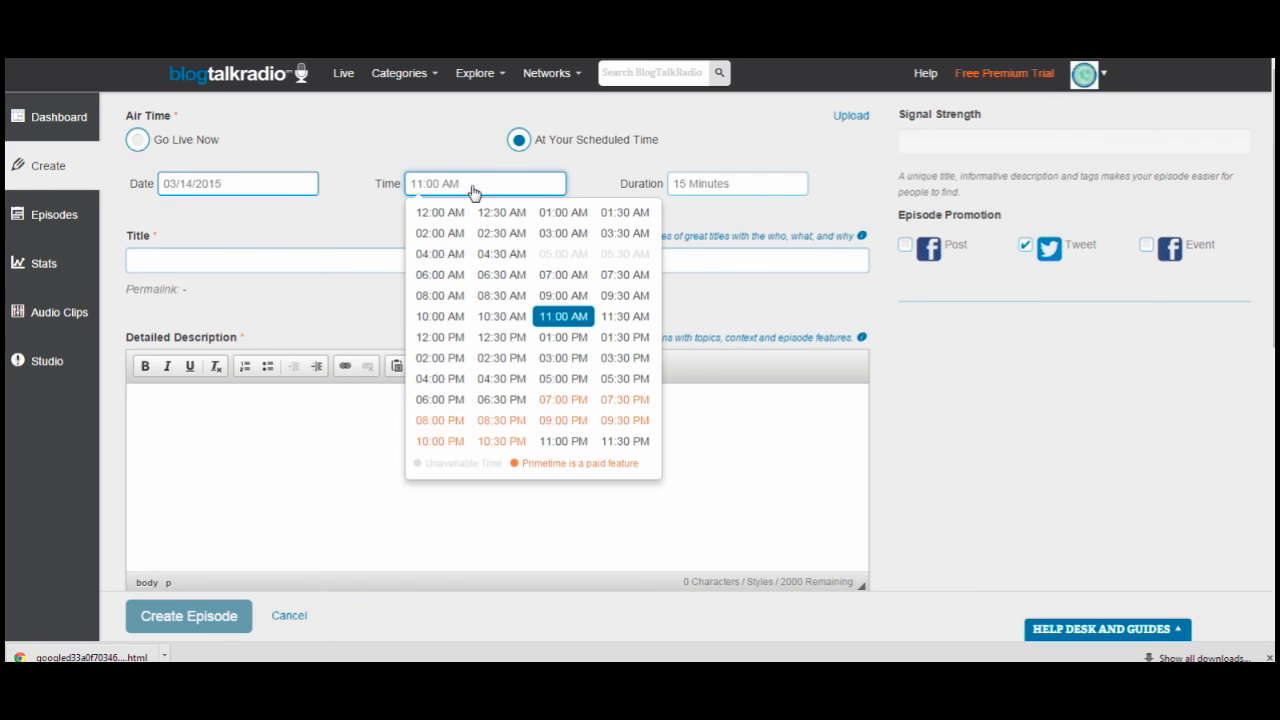
{"action": "left_click", "coordinate": [561, 295]}
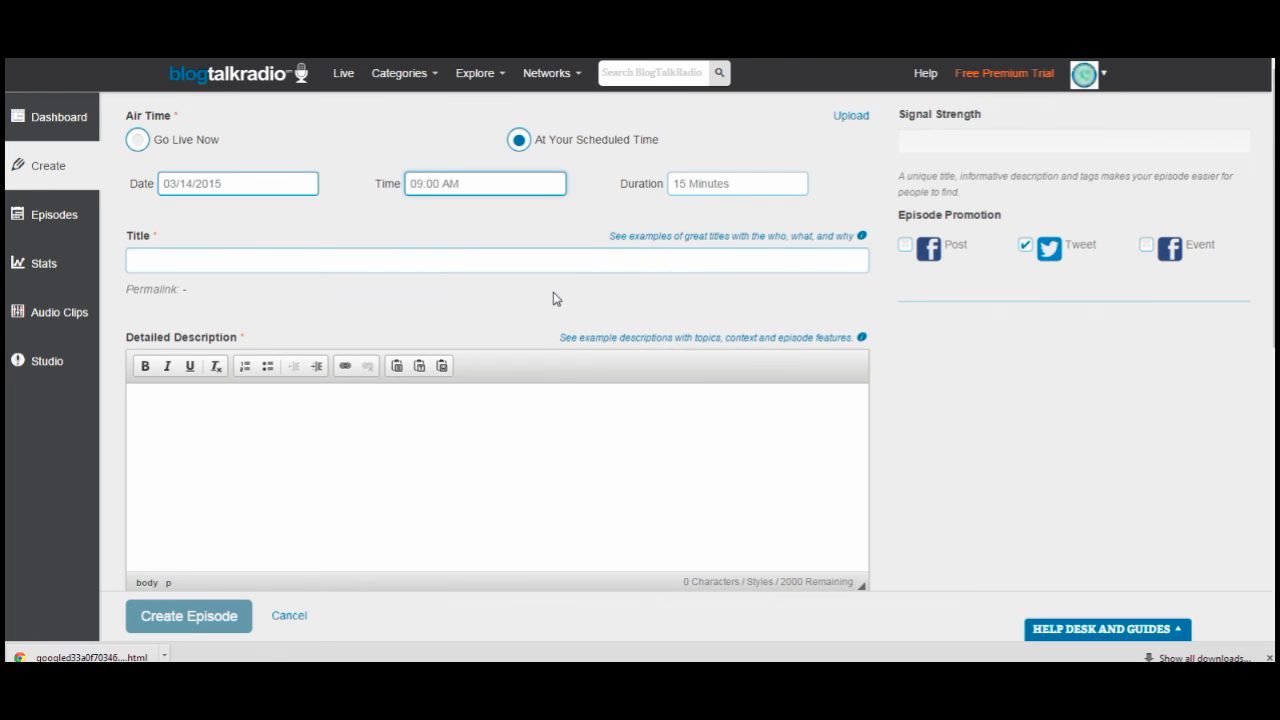
{"action": "left_click", "coordinate": [757, 192]}
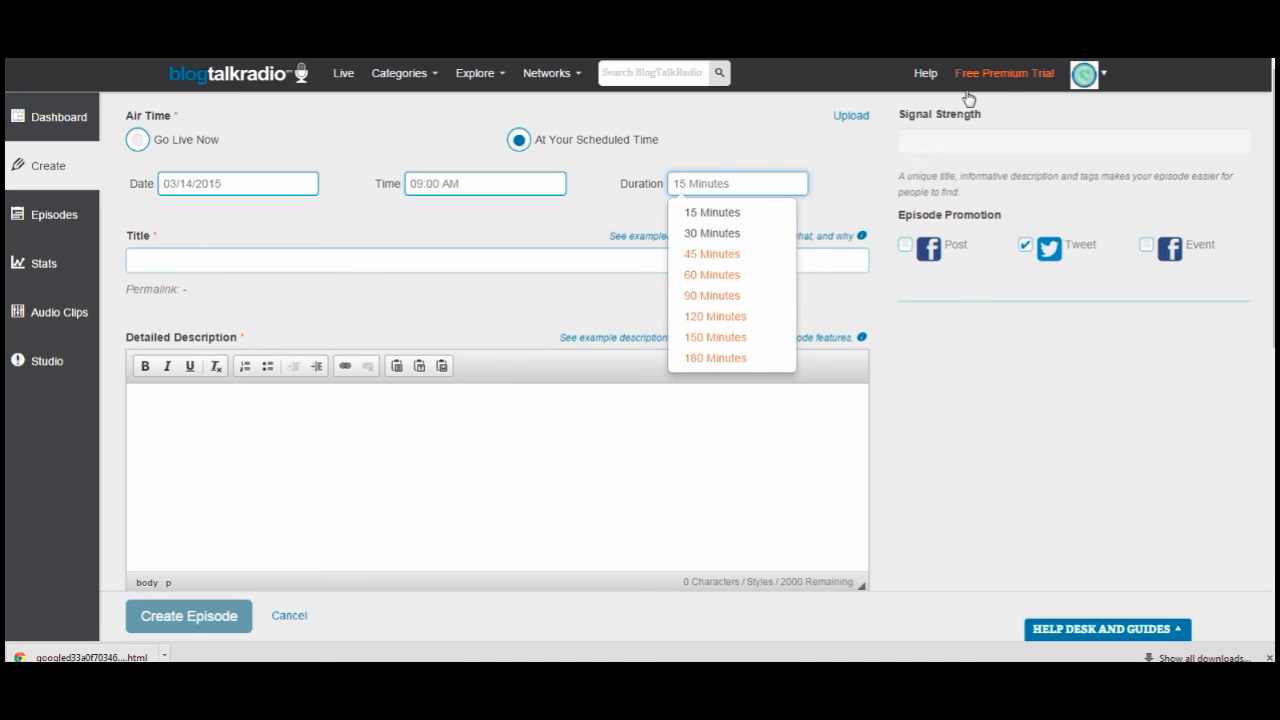
{"action": "left_click", "coordinate": [714, 213]}
- Title the episode "My Birthday Celebration - Special event"
{"action": "left_click", "coordinate": [466, 266]}
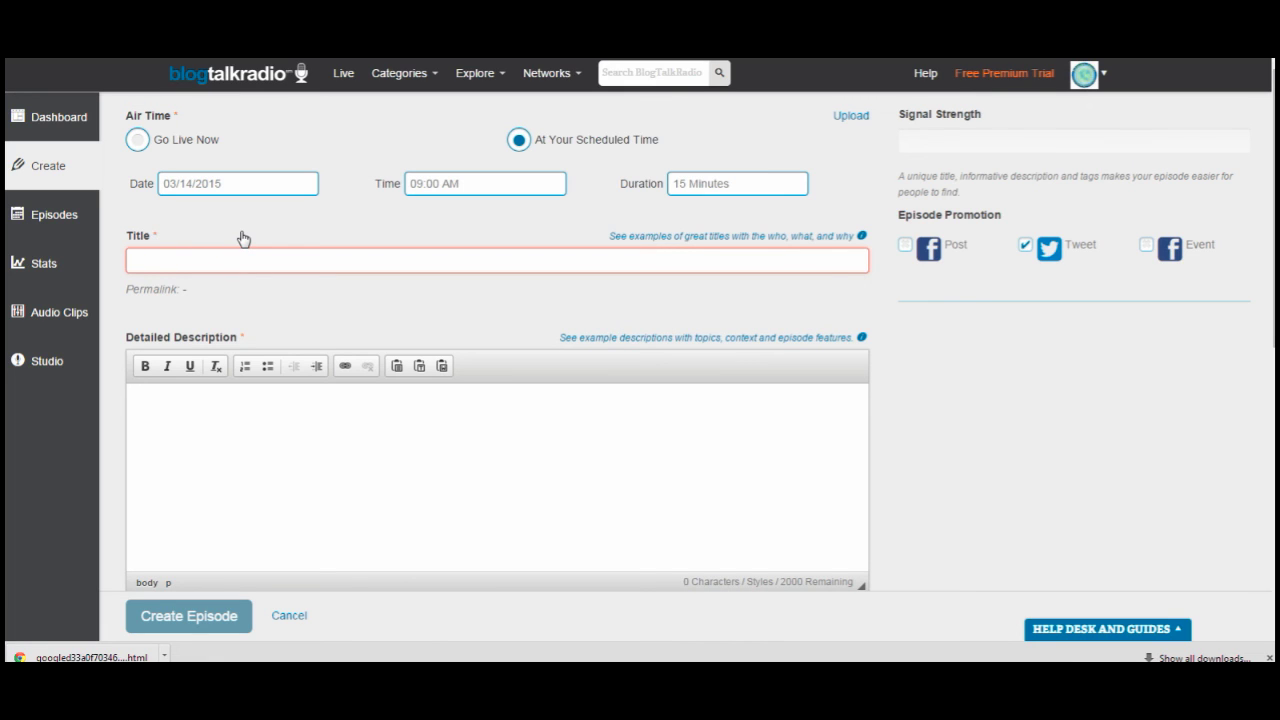
{"action": "type", "text": "My"}
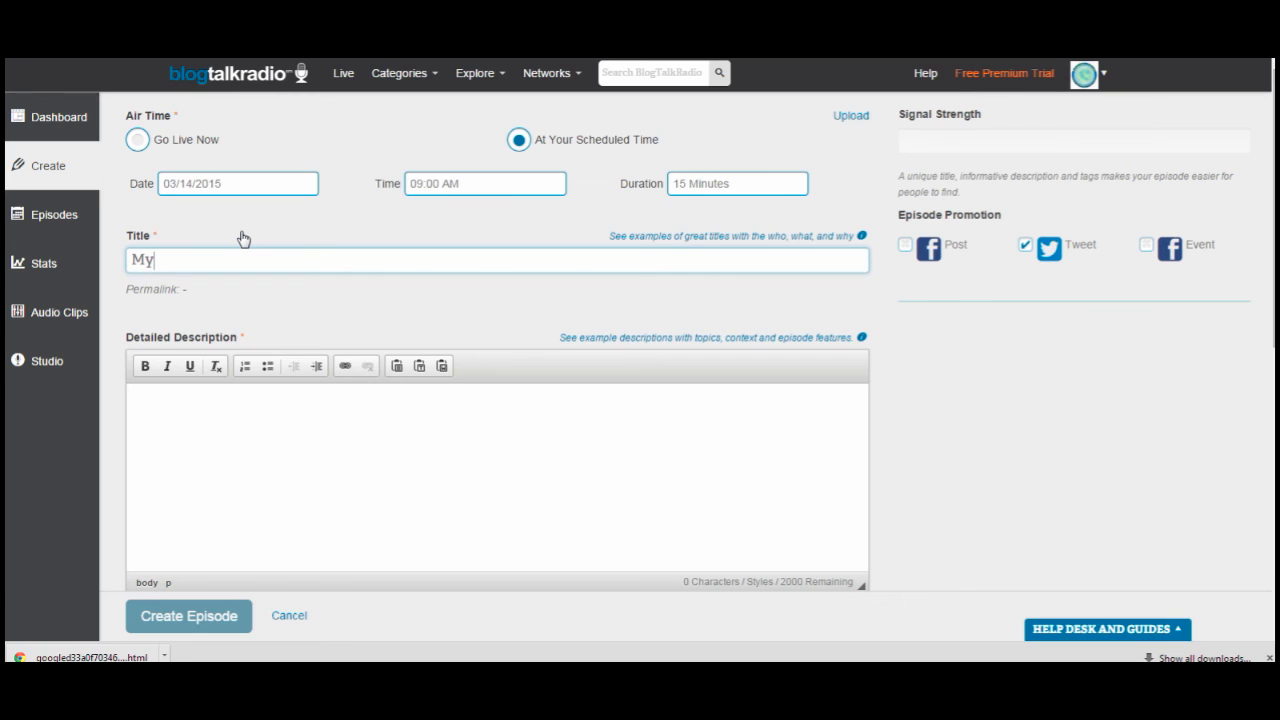
{"action": "type", "text": " Birthda"}
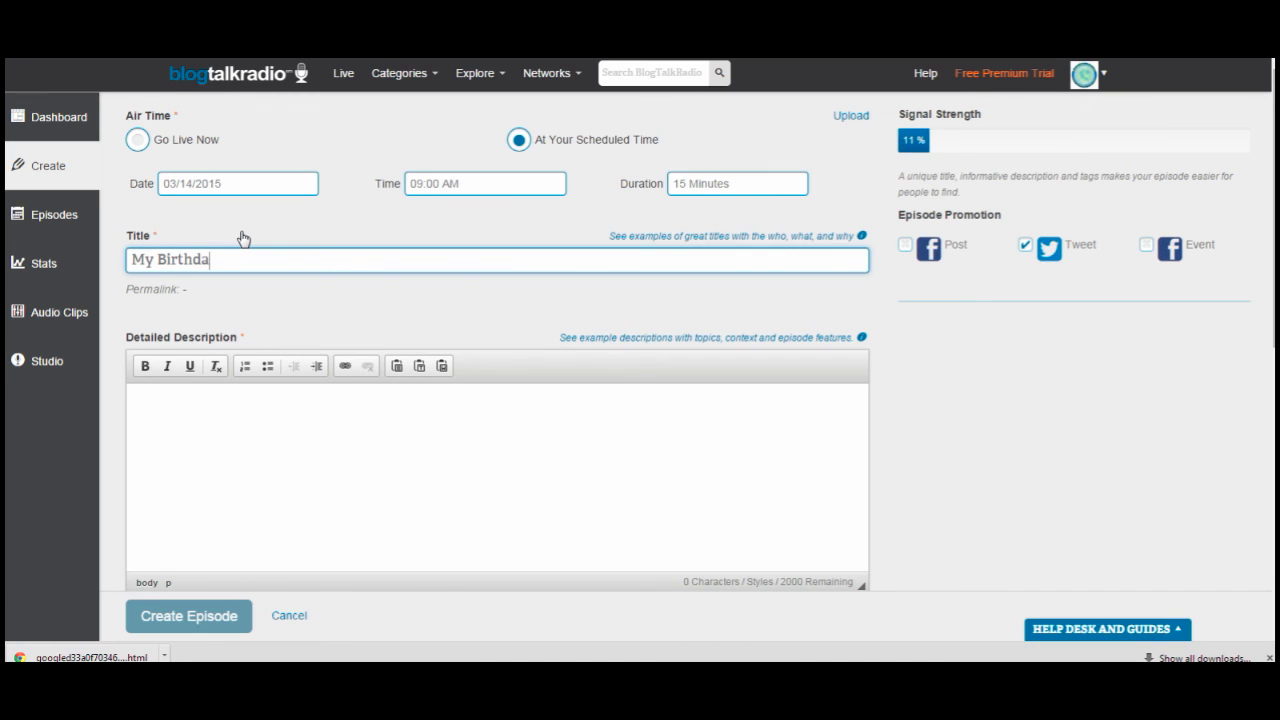
{"action": "type", "text": "y Celebr"}
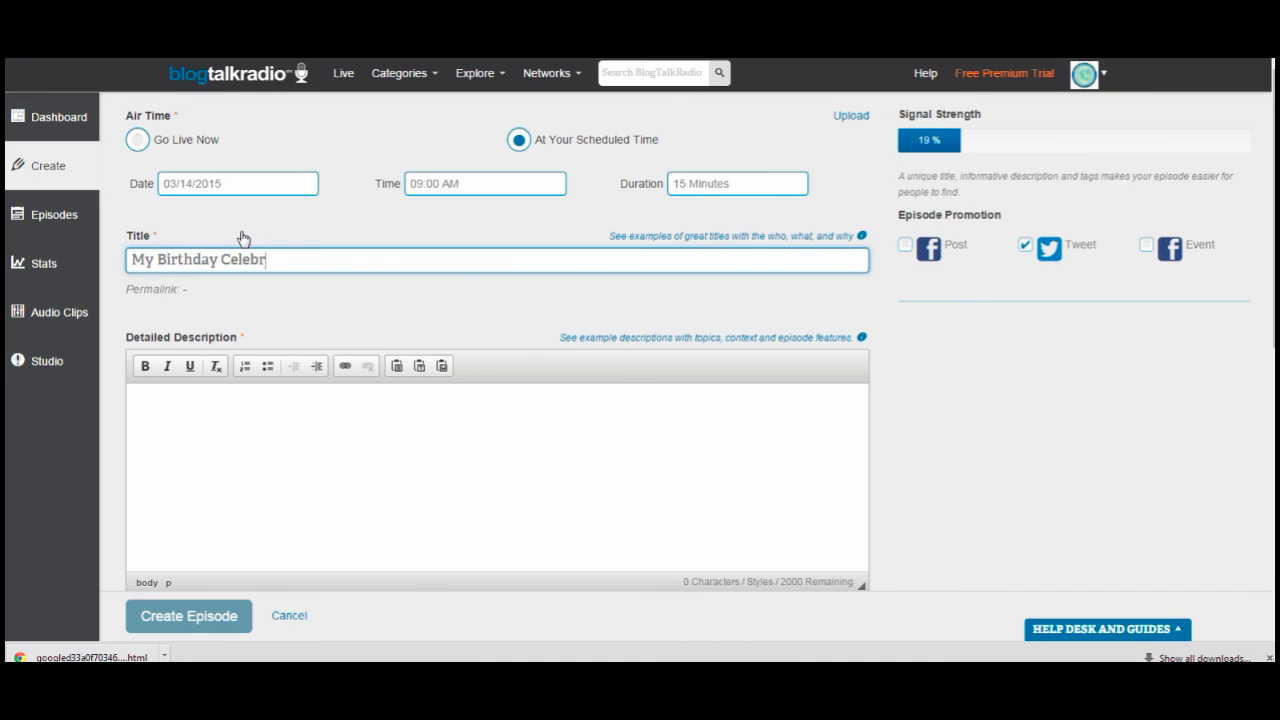
{"action": "type", "text": "ation"}
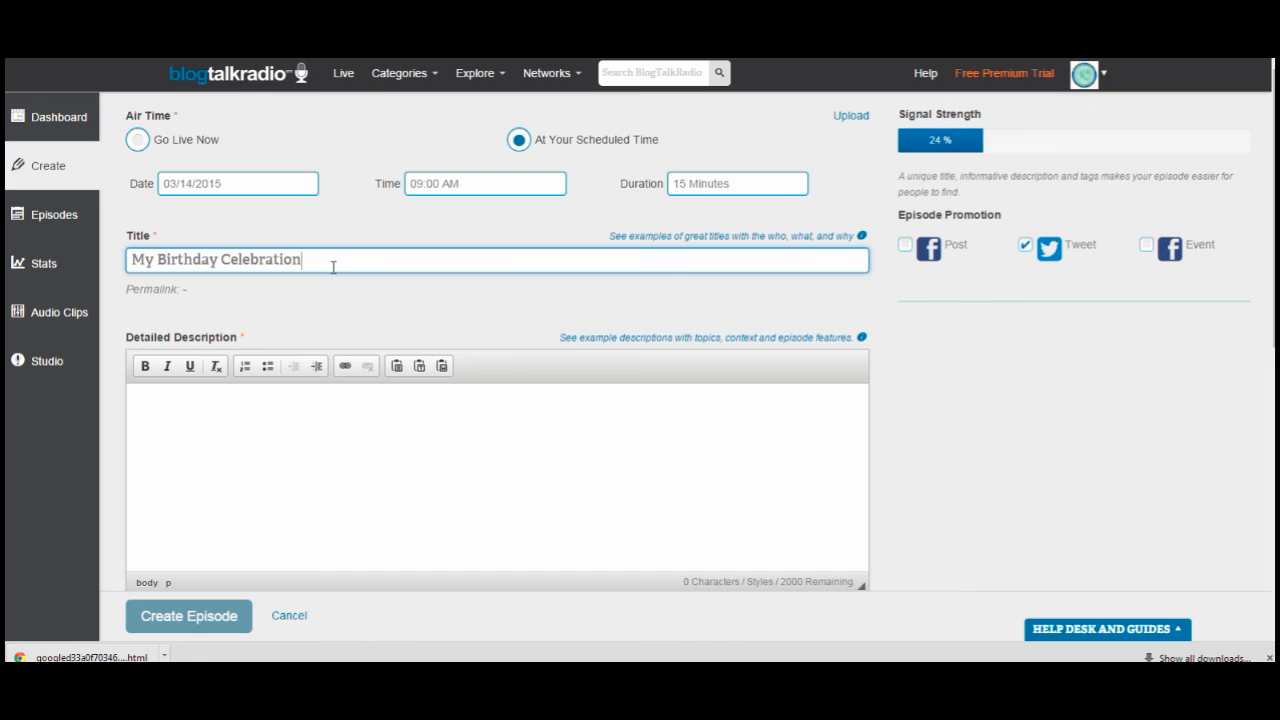
{"action": "type", "text": "- Speci"}
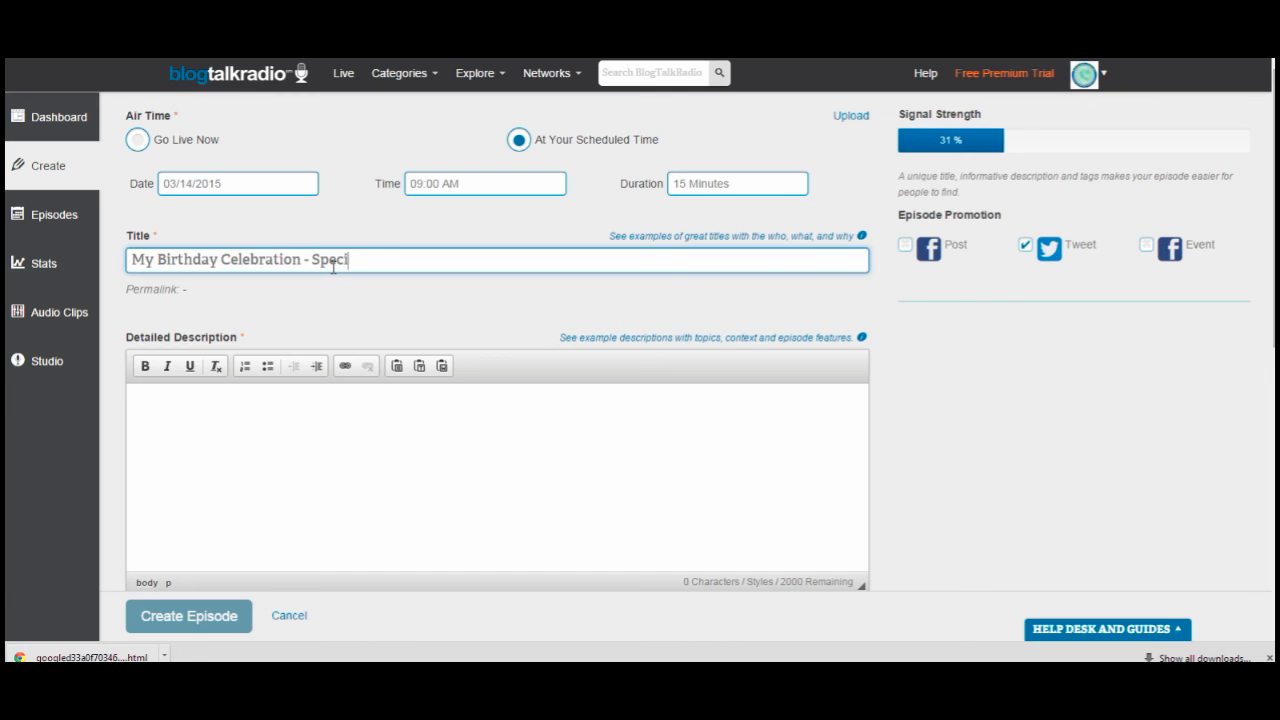
{"action": "type", "text": "al event"}
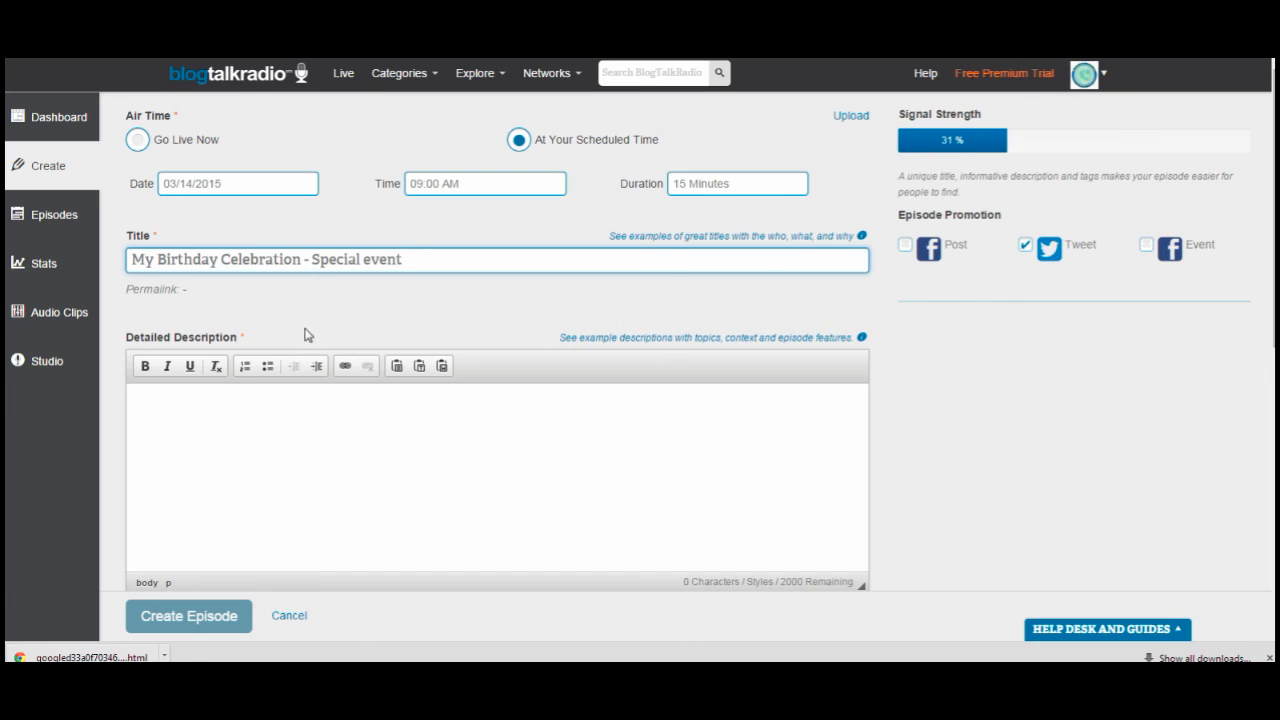
- Enter the detailed description "Join me to celebrate my birthday! It will be lots of fun and I'm sure you dont want to miss it!"
{"action": "left_click", "coordinate": [295, 405]}
{"action": "type", "text": "Joi"}
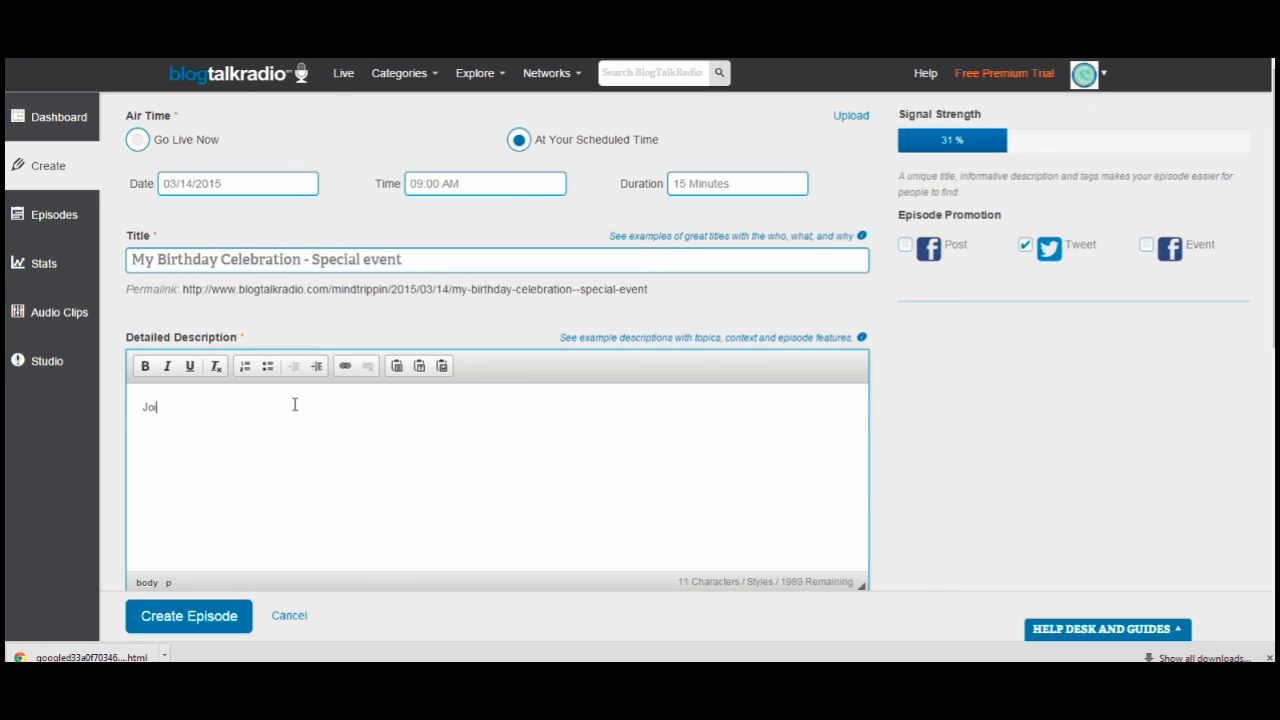
{"action": "type", "text": "n me to cele"}
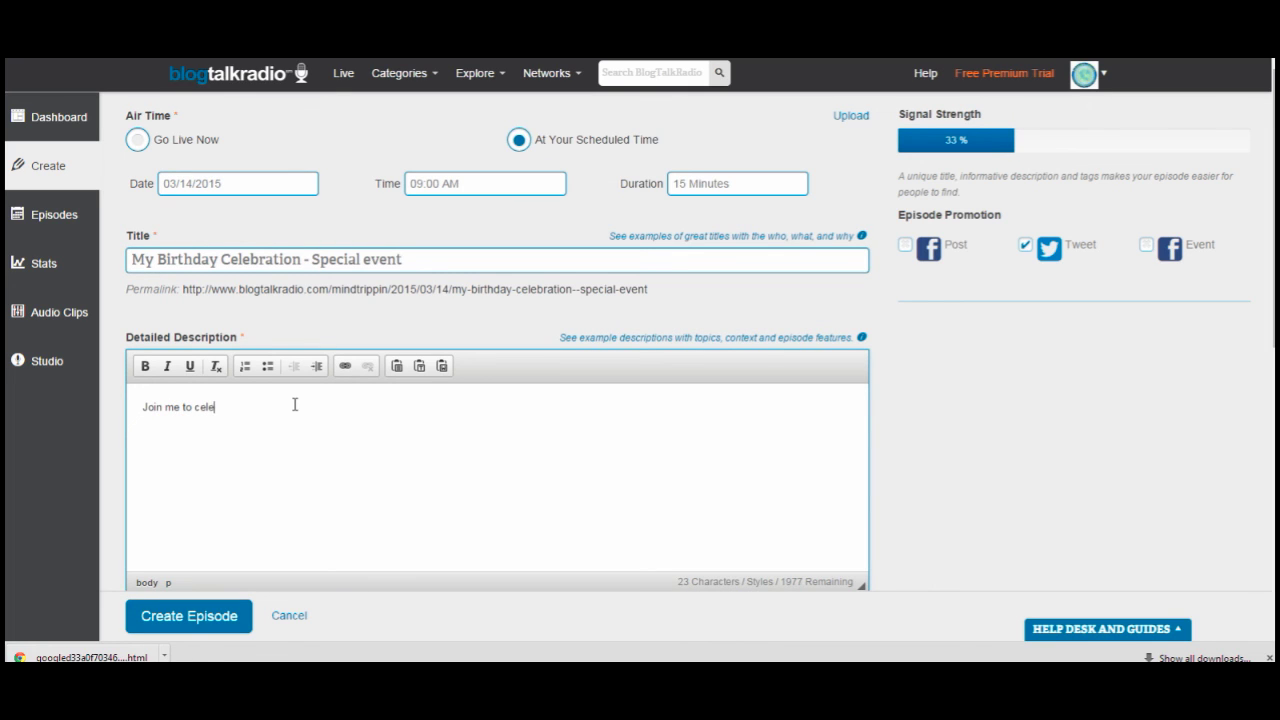
{"action": "type", "text": "brate my birthday!"}
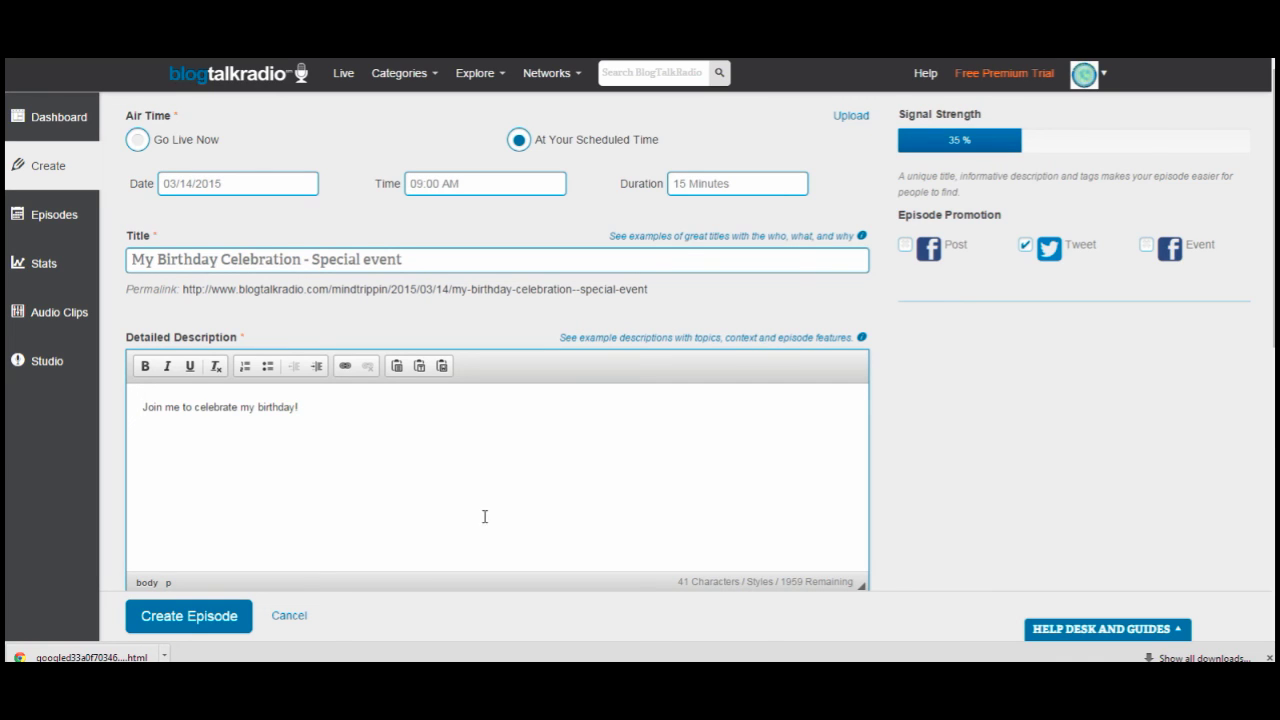
{"action": "type", "text": "It will be lots "}
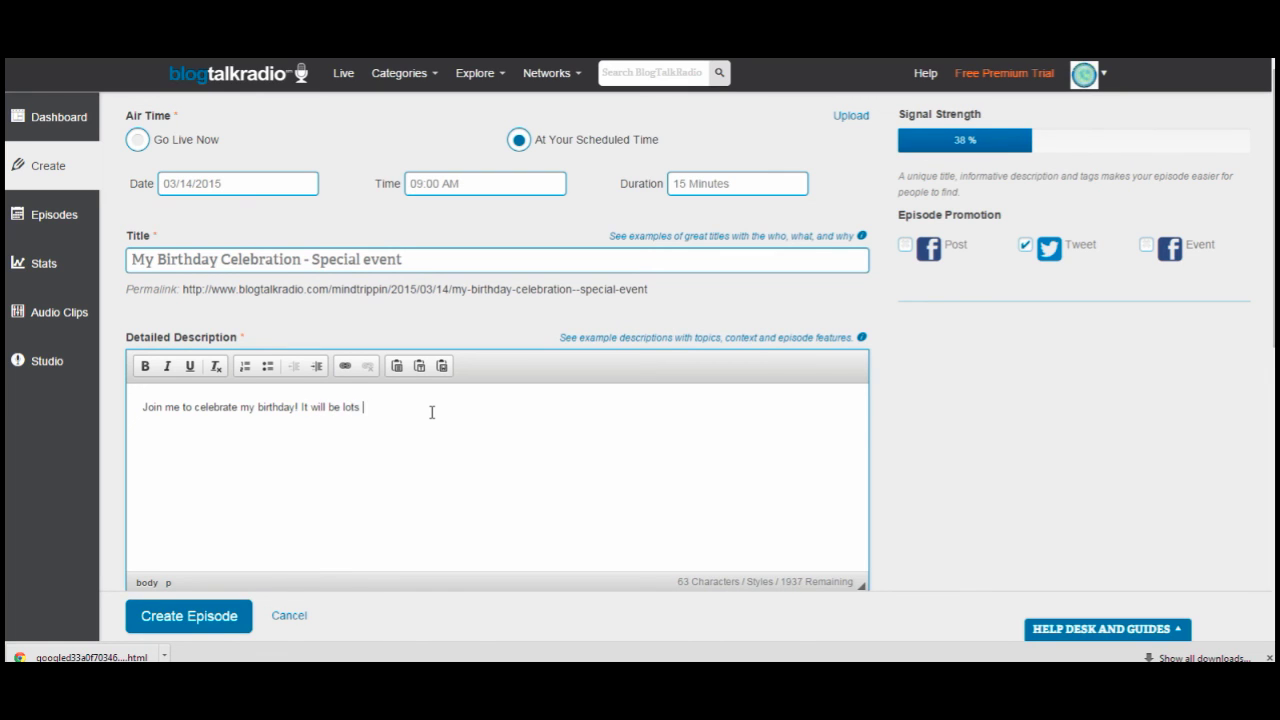
{"action": "type", "text": "of fun and I'm sure"}
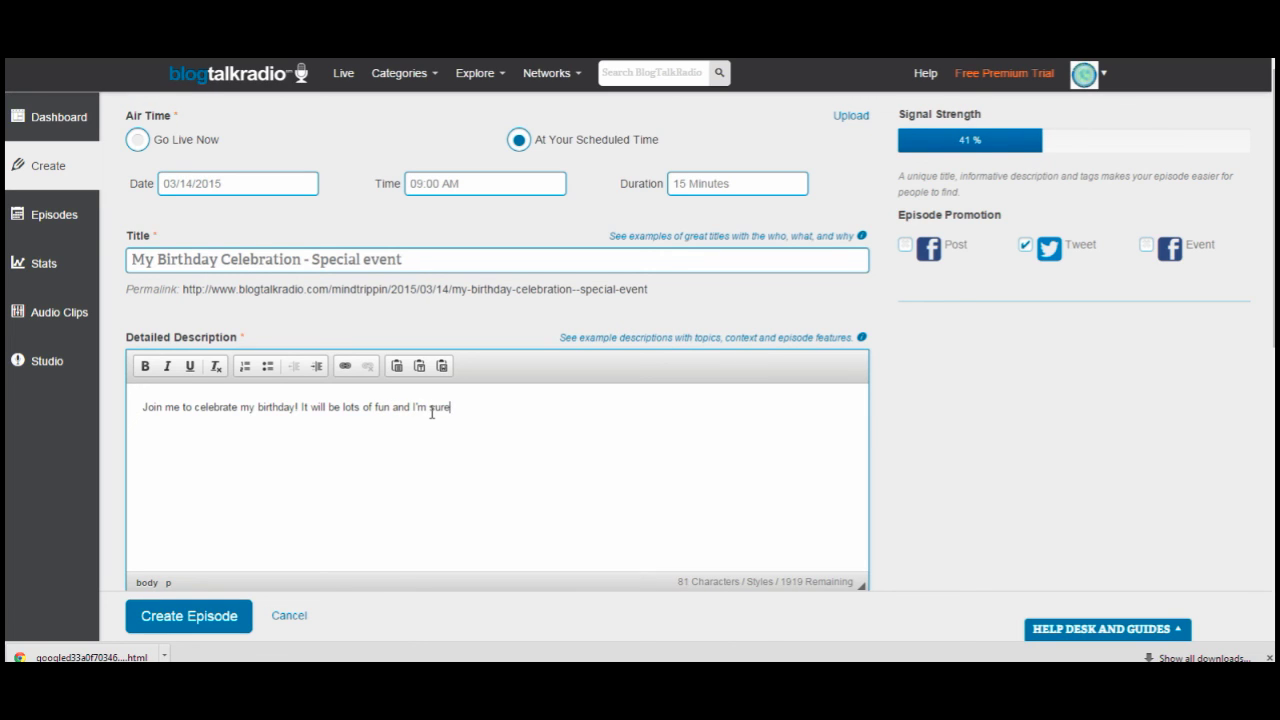
{"action": "type", "text": " you dont want to miss it!"}
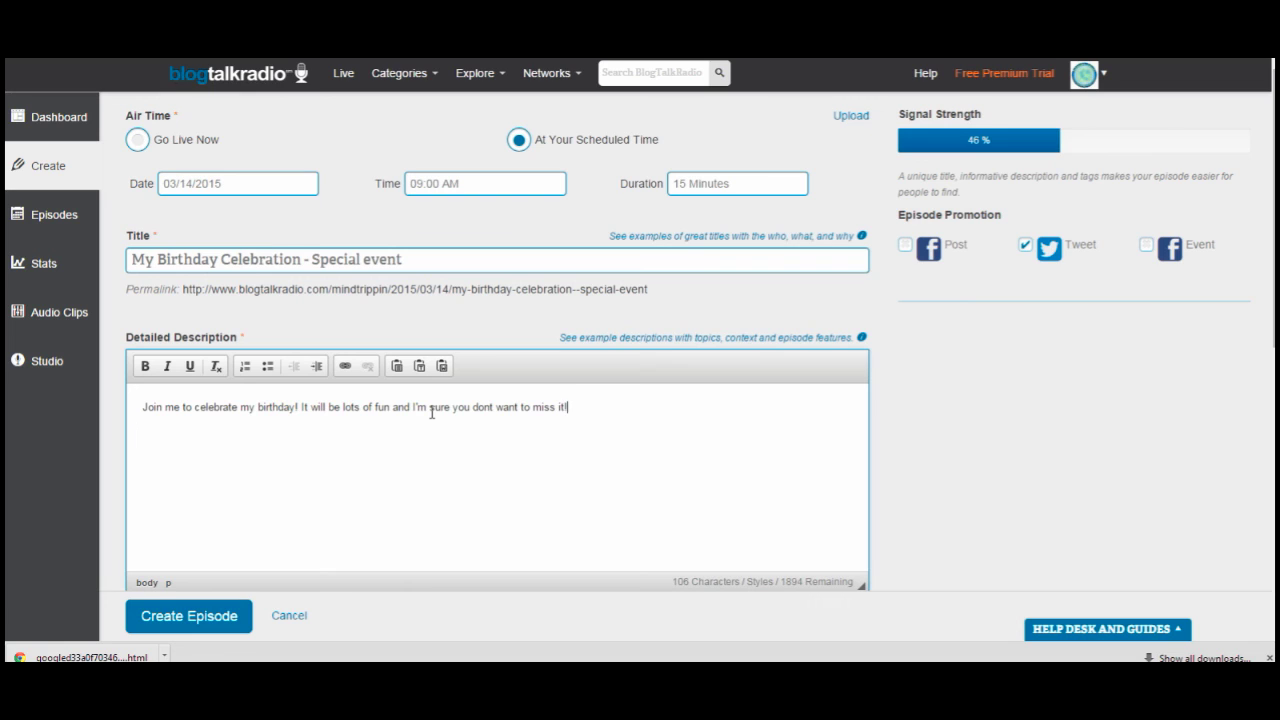
- Enable all three episode promotion options: Facebook Post, Twitter Tweet and Facebook Event
{"action": "left_click", "coordinate": [904, 246]}
{"action": "left_click", "coordinate": [1147, 246]}
{"action": "left_click", "coordinate": [1147, 246]}
{"action": "left_click", "coordinate": [905, 245]}
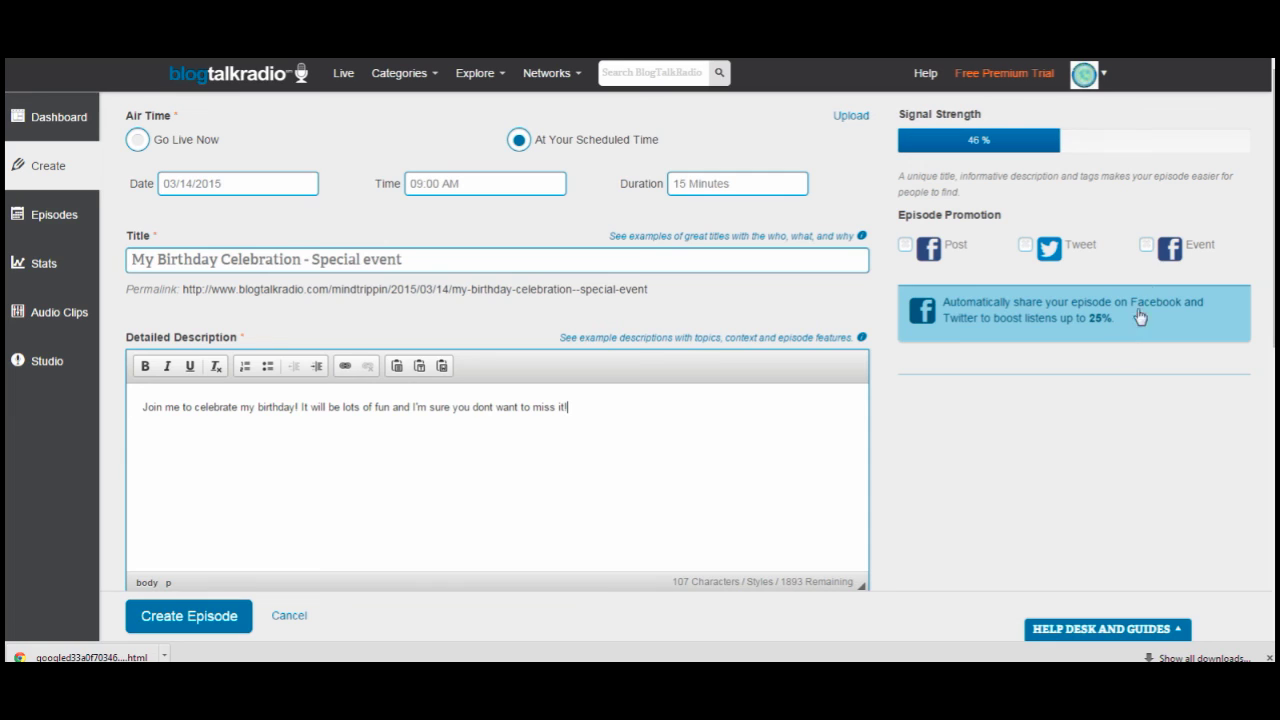
{"action": "left_click", "coordinate": [1147, 246]}
{"action": "left_click", "coordinate": [1025, 245]}
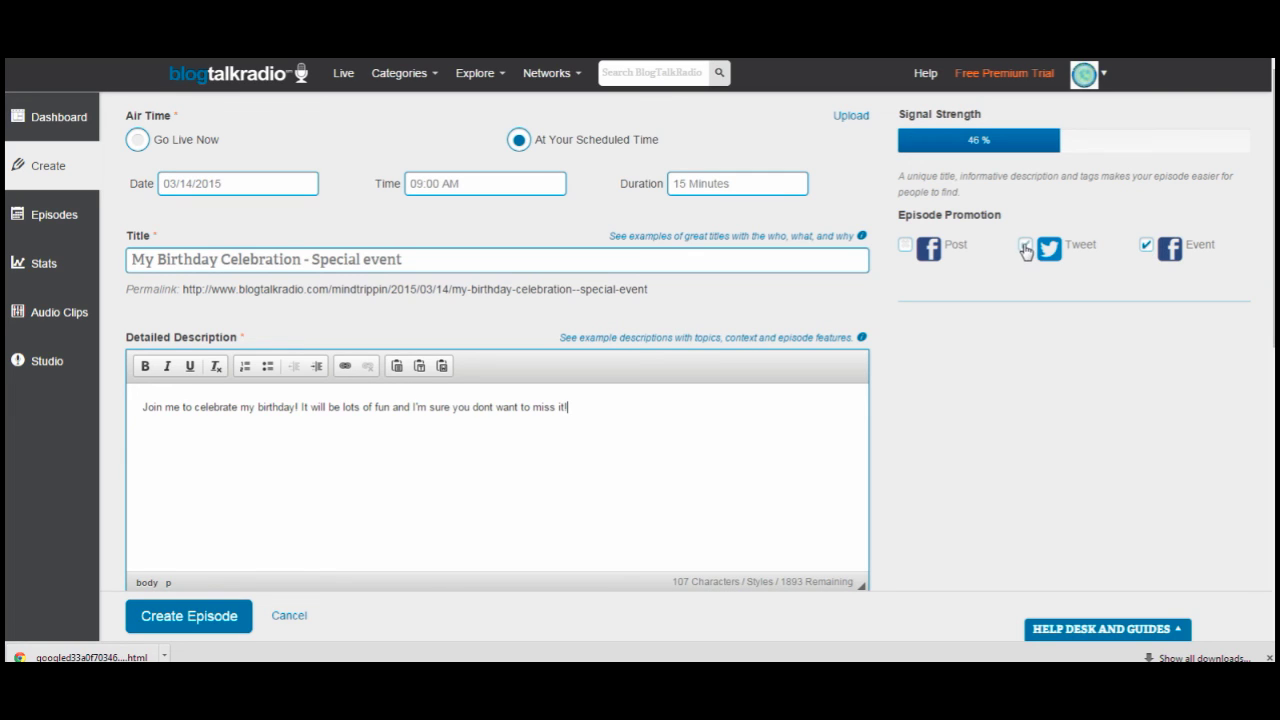
{"action": "left_click", "coordinate": [905, 245]}
{"action": "scroll", "coordinate": [1274, 250], "scroll_direction": "down", "scroll_amount": 3}
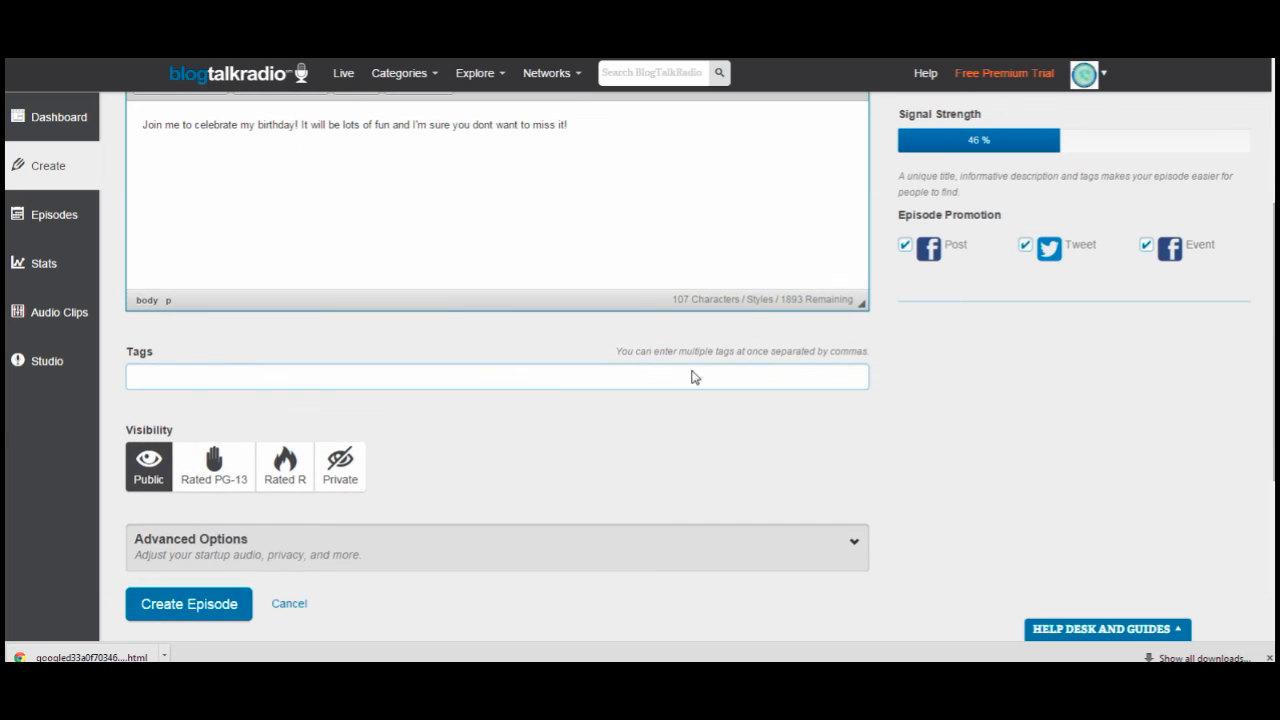
- Add the tags "birthday", "celebration", "fun times" and "being psychic" to the episode
{"action": "left_click", "coordinate": [540, 382]}
{"action": "type", "text": "birthday"}
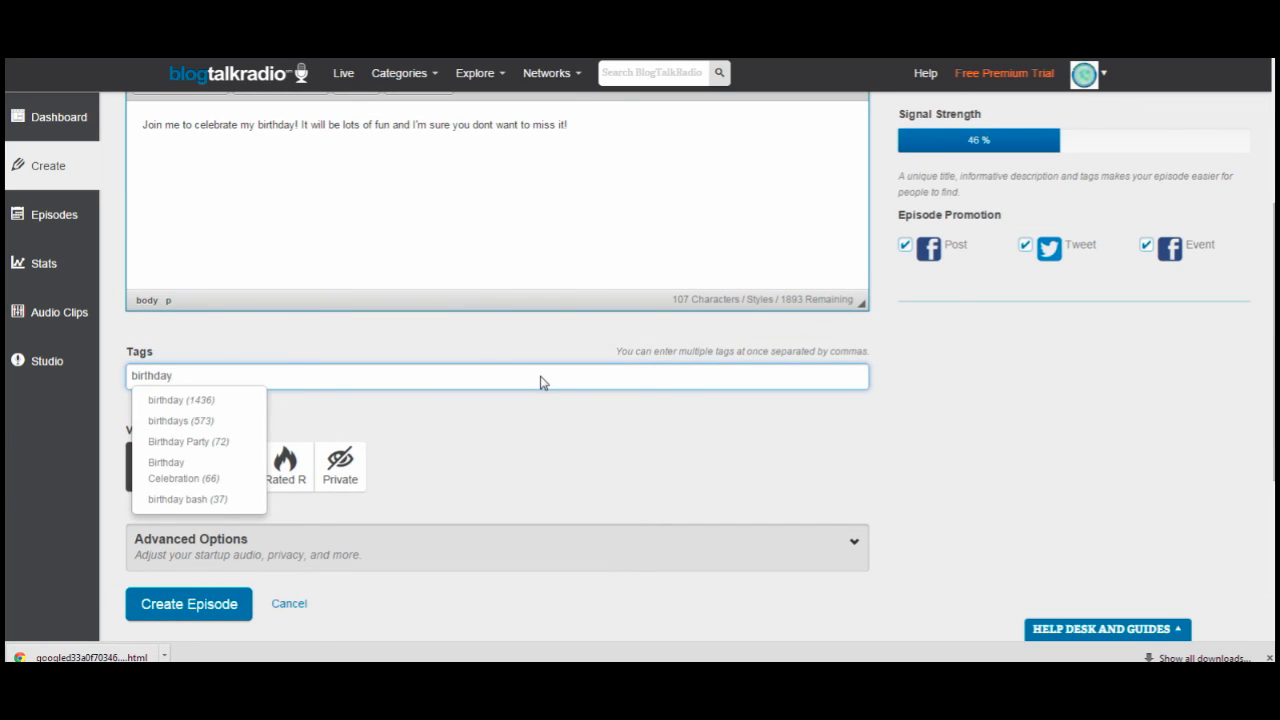
{"action": "key", "text": "Return"}
{"action": "type", "text": "celebration"}
{"action": "key", "text": "Return"}
{"action": "type", "text": "fun times"}
{"action": "key", "text": "Return"}
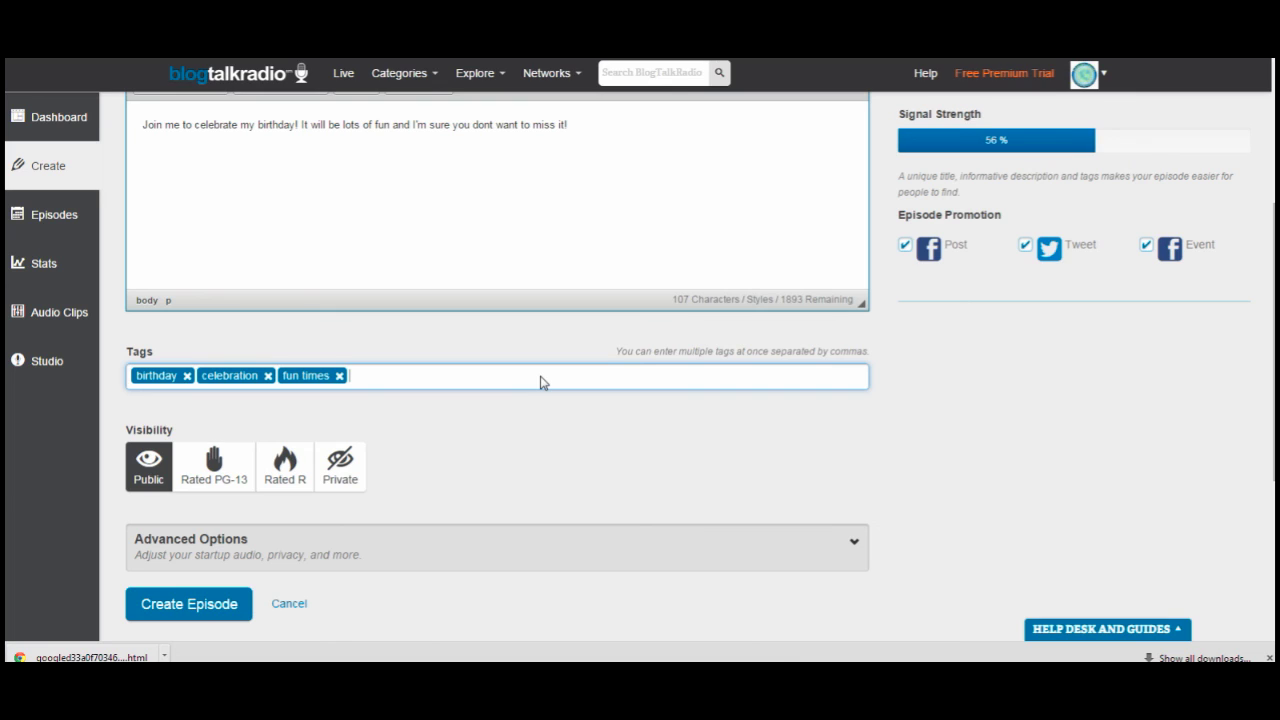
{"action": "type", "text": "being psychic"}
{"action": "key", "text": "Return"}
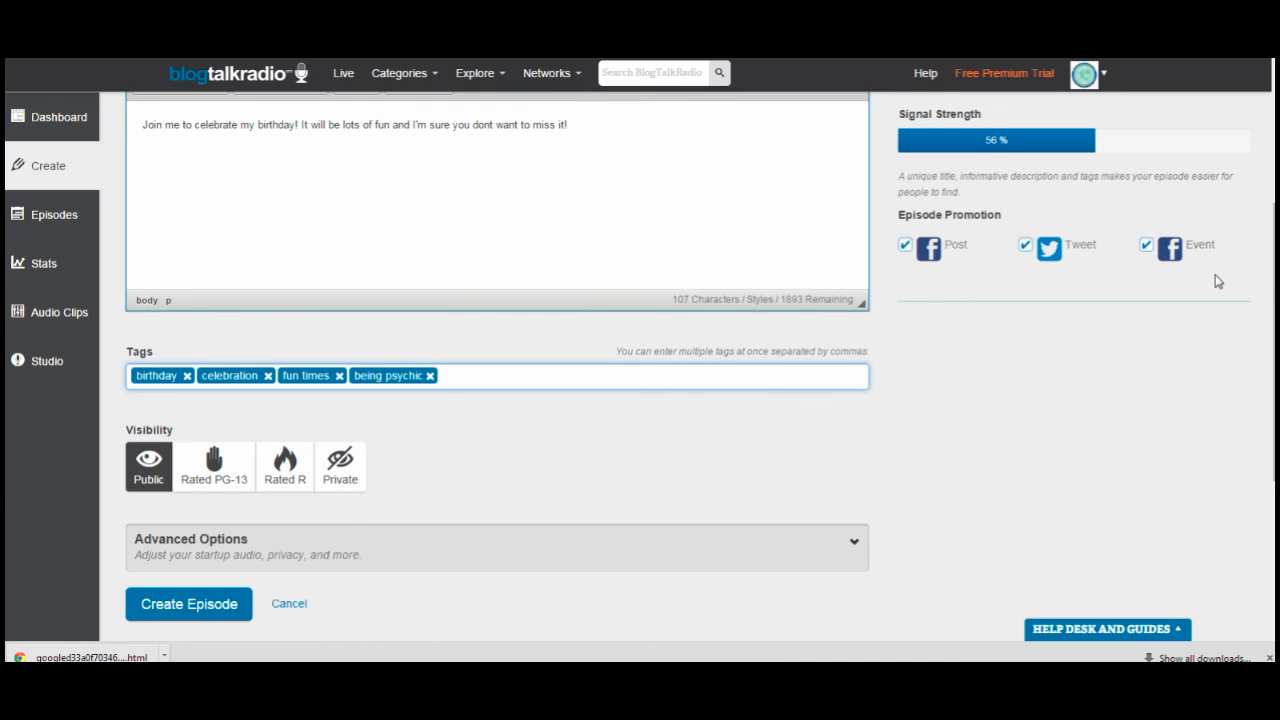
- Try the Rated PG-13, Rated R and Private visibility options and set the episode back to Public
{"action": "scroll", "coordinate": [1274, 290], "scroll_direction": "down", "scroll_amount": 2}
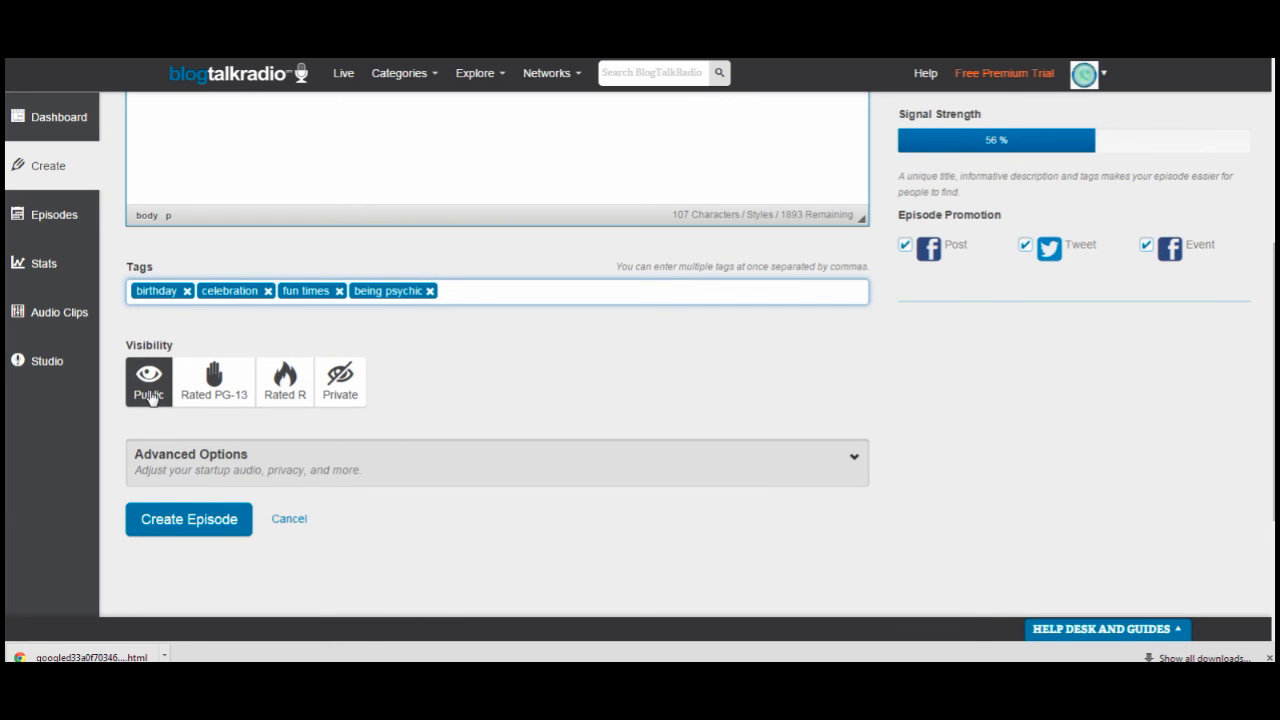
{"action": "left_click", "coordinate": [209, 393]}
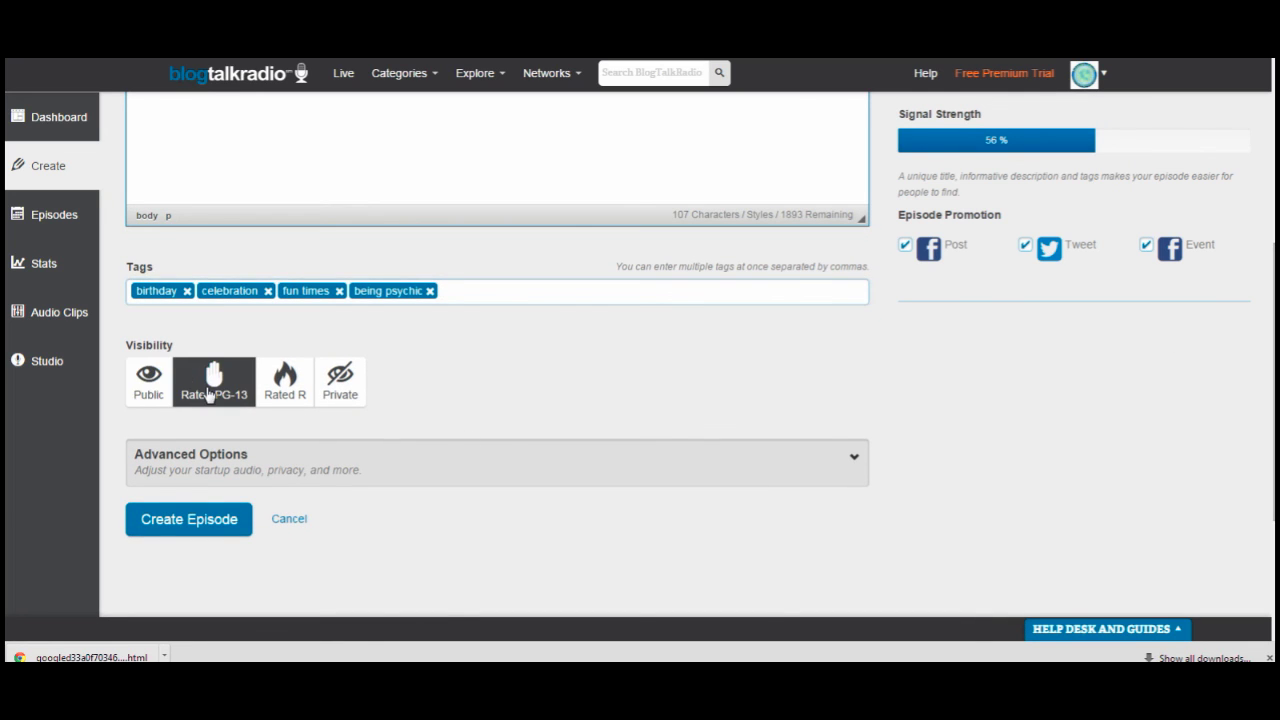
{"action": "left_click", "coordinate": [281, 398]}
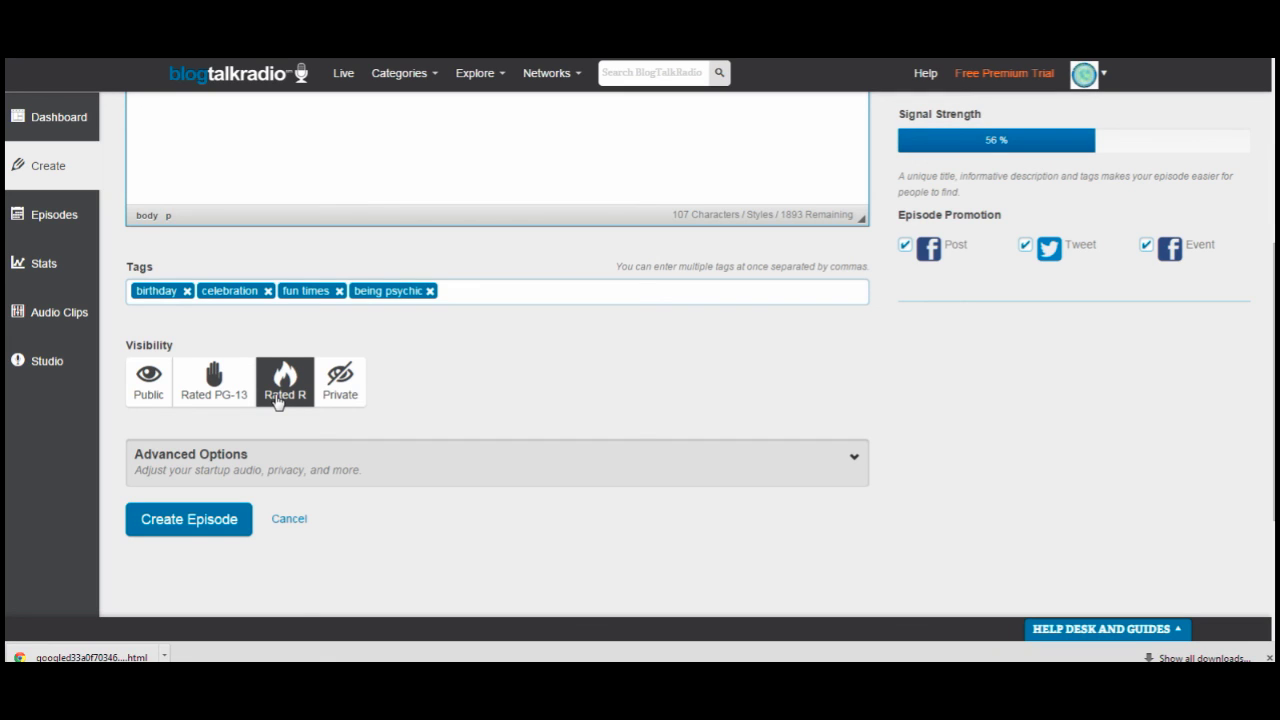
{"action": "left_click", "coordinate": [332, 399]}
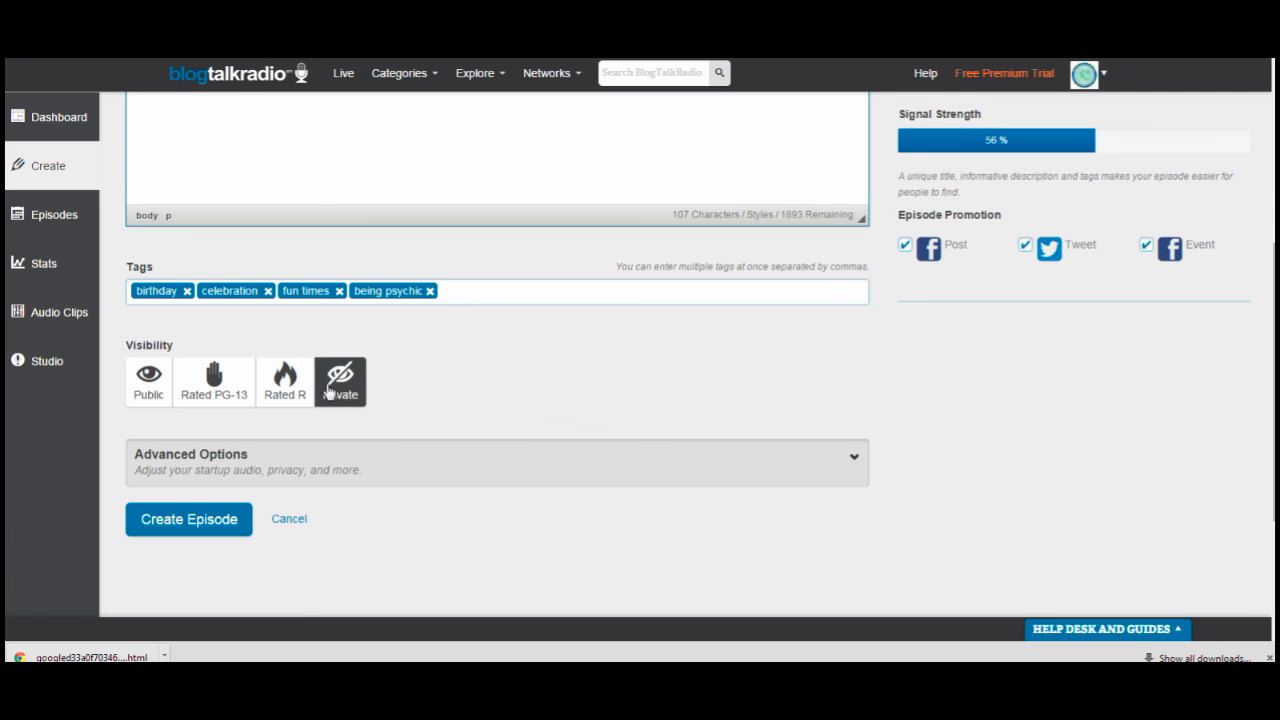
{"action": "left_click", "coordinate": [143, 390]}
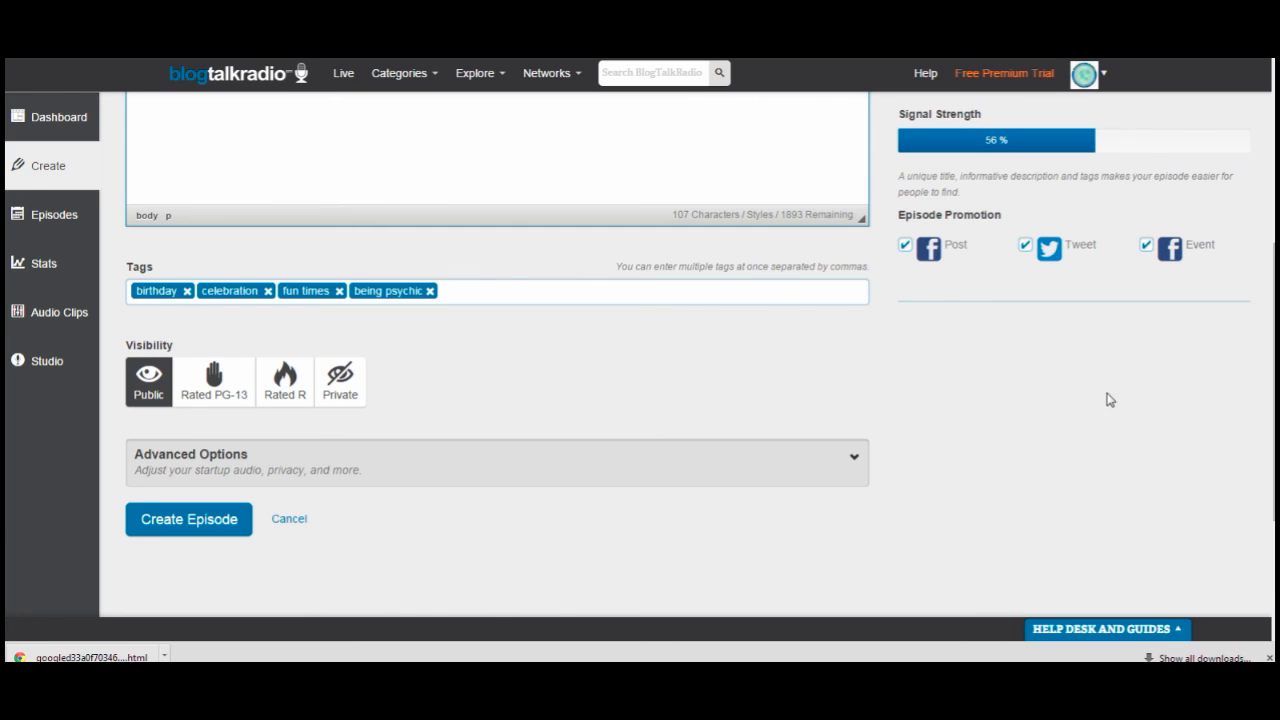
- Review the episode form, create the episode and dismiss the confirmation window
{"action": "scroll", "coordinate": [640, 400], "scroll_direction": "up", "scroll_amount": 3}
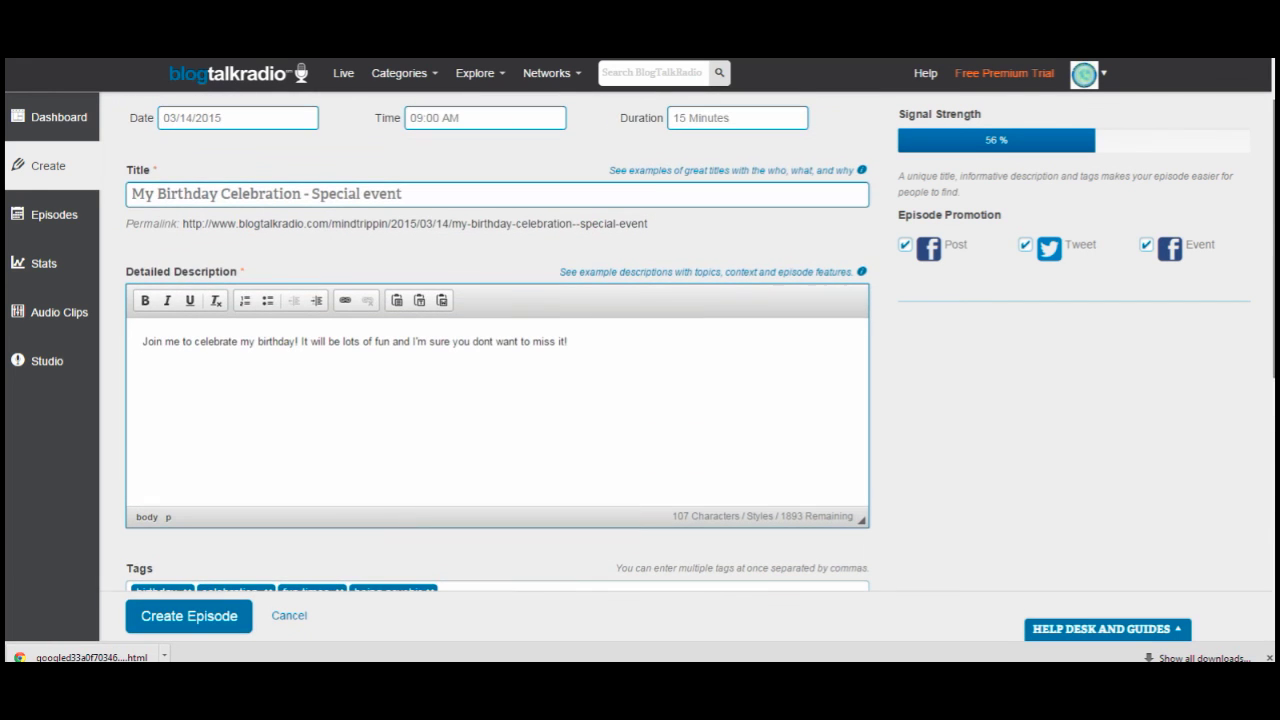
{"action": "scroll", "coordinate": [1204, 448], "scroll_direction": "up", "scroll_amount": 1}
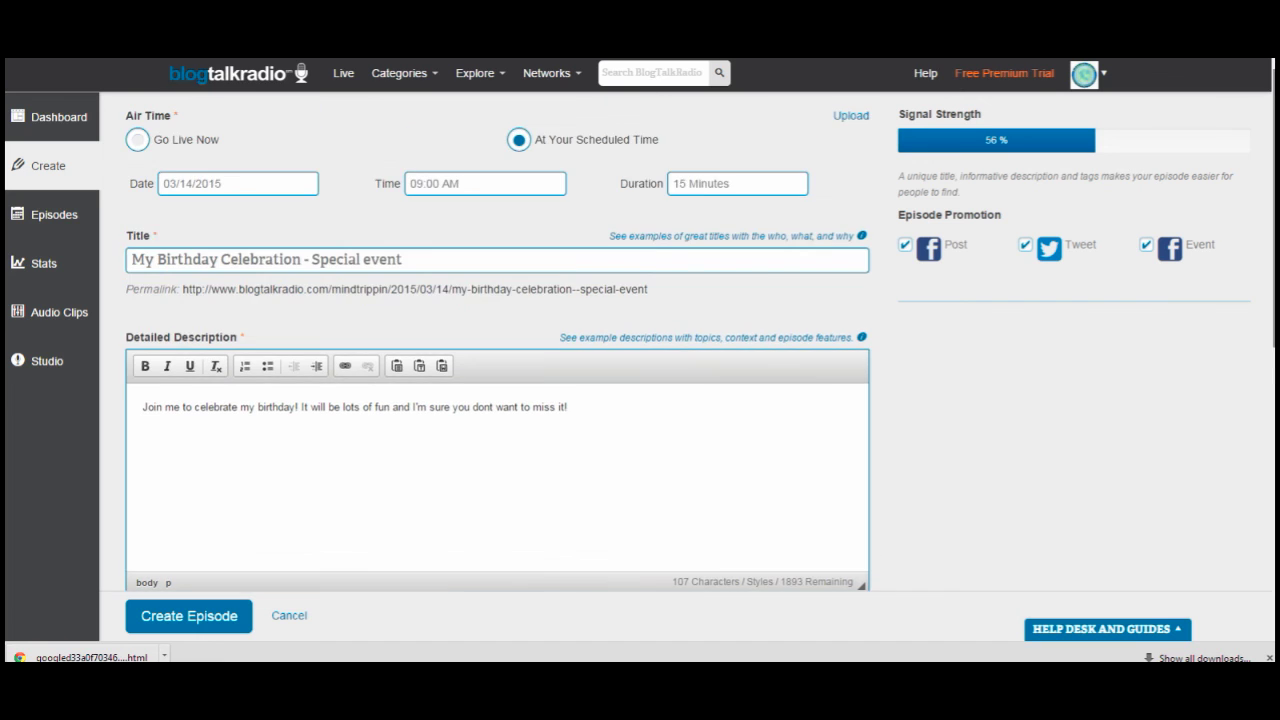
{"action": "scroll", "coordinate": [1204, 448], "scroll_direction": "down", "scroll_amount": 4}
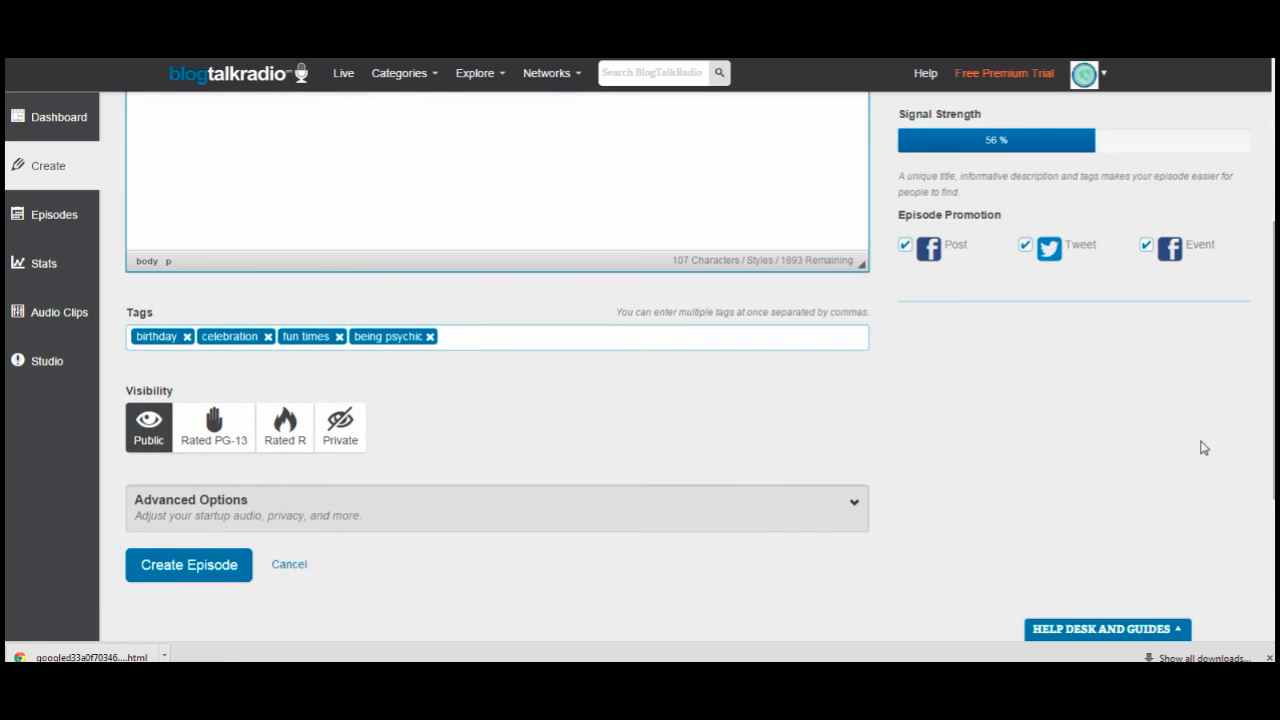
{"action": "left_click", "coordinate": [206, 569]}
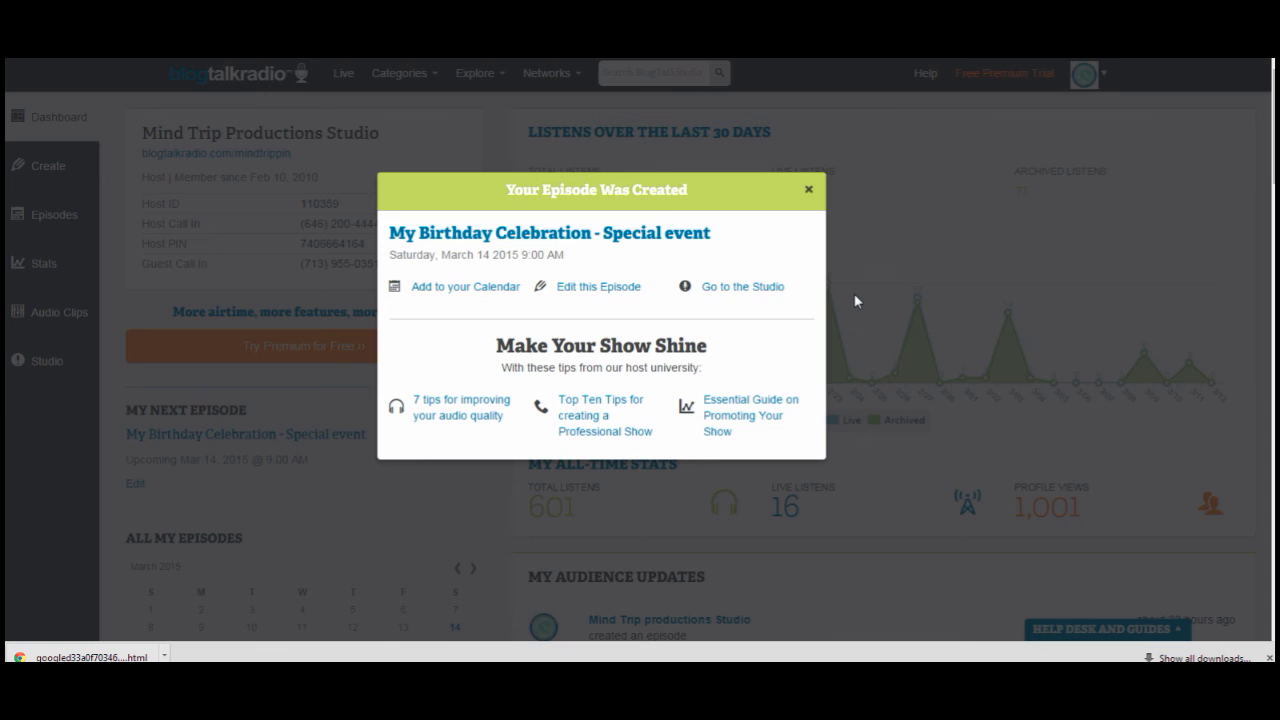
{"action": "left_click", "coordinate": [810, 193]}
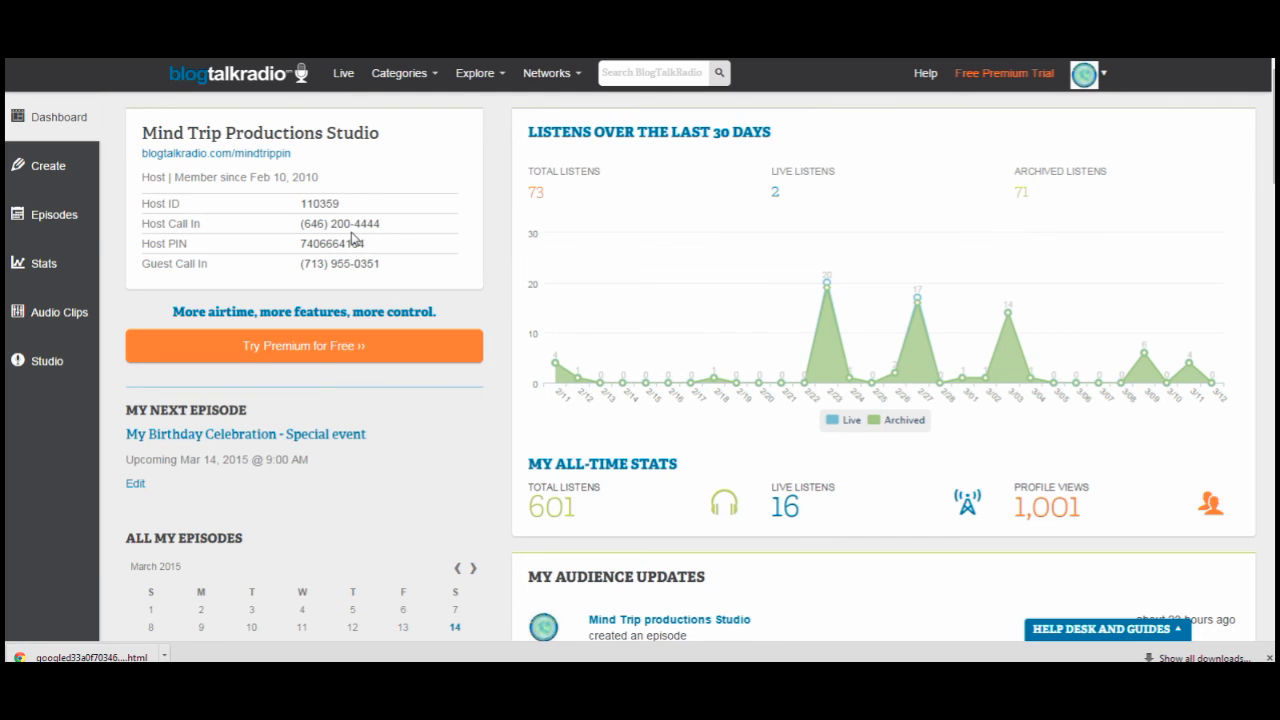
- View the full list of episodes and return to the dashboard
{"action": "left_click", "coordinate": [62, 222]}
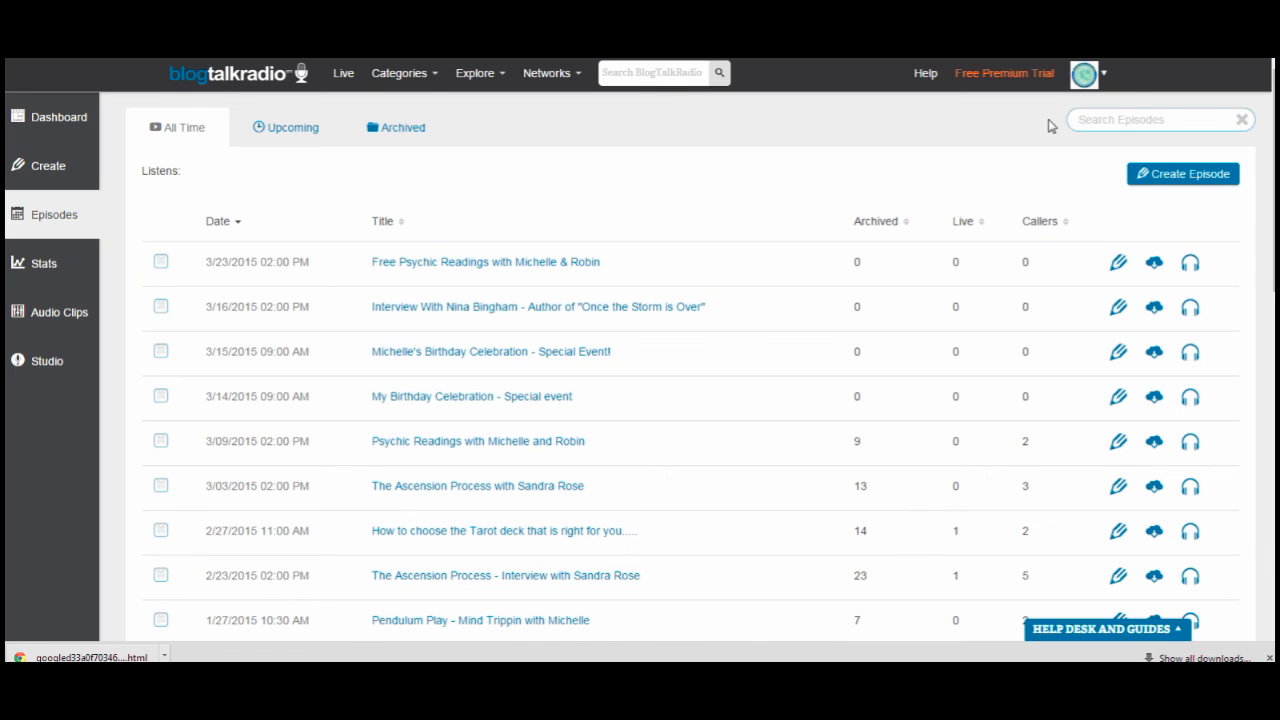
{"action": "left_click", "coordinate": [1080, 85]}
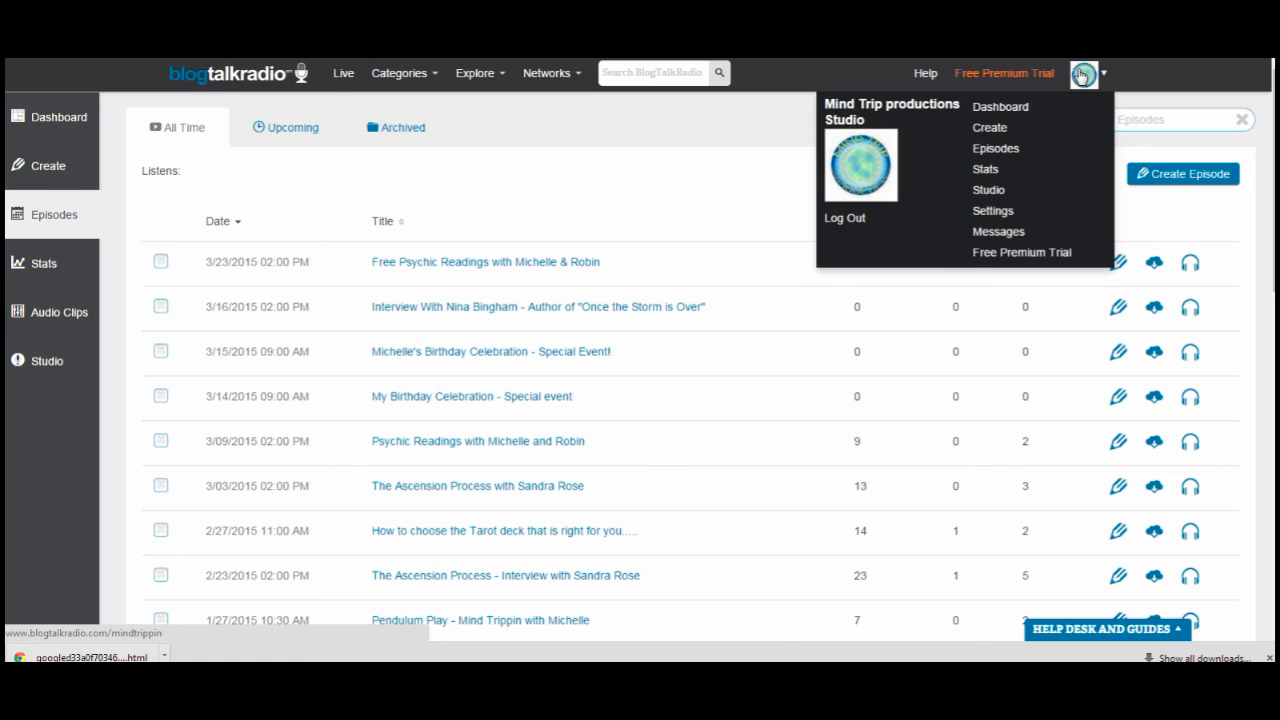
{"action": "left_click", "coordinate": [1083, 76]}
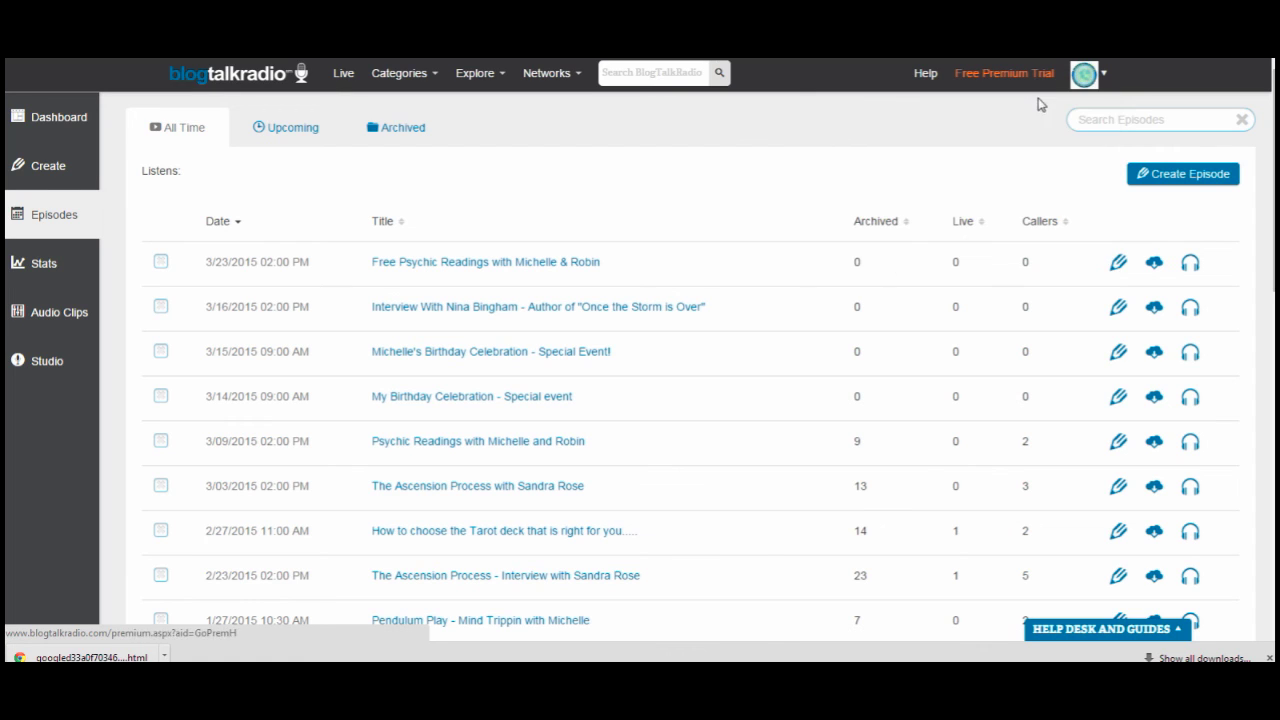
{"action": "left_click", "coordinate": [1080, 80]}
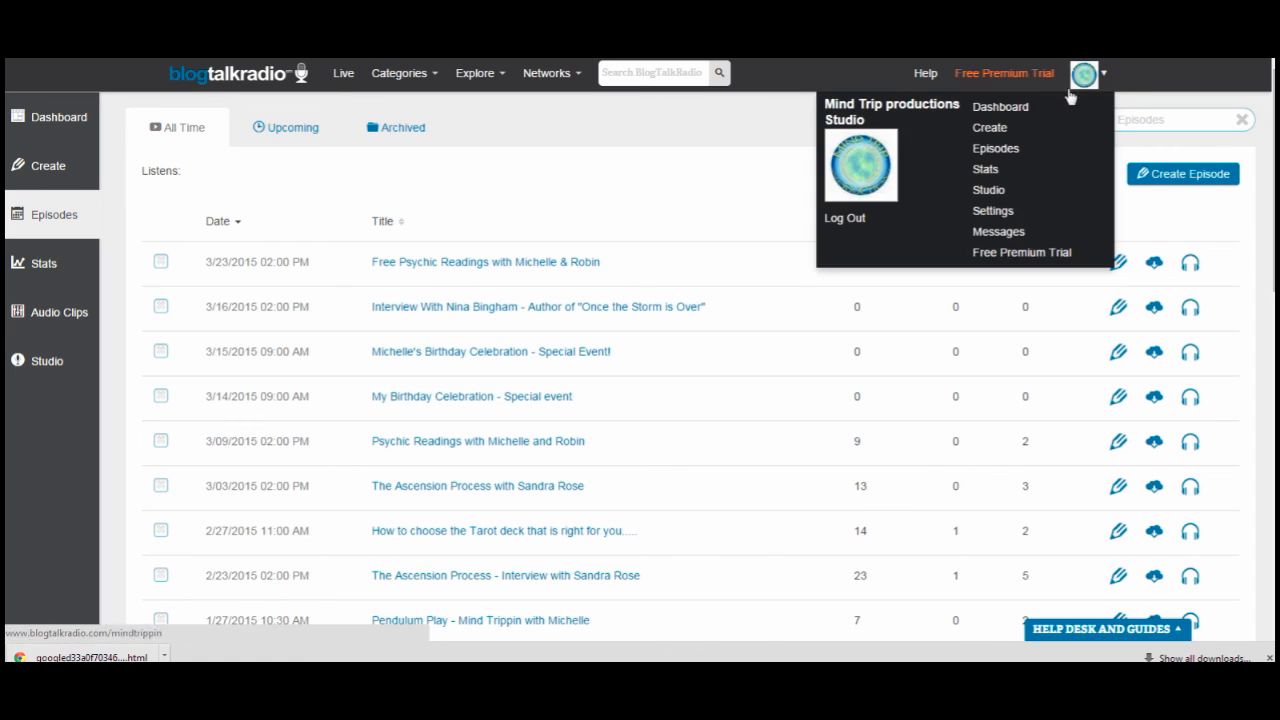
{"action": "left_click", "coordinate": [1000, 108]}
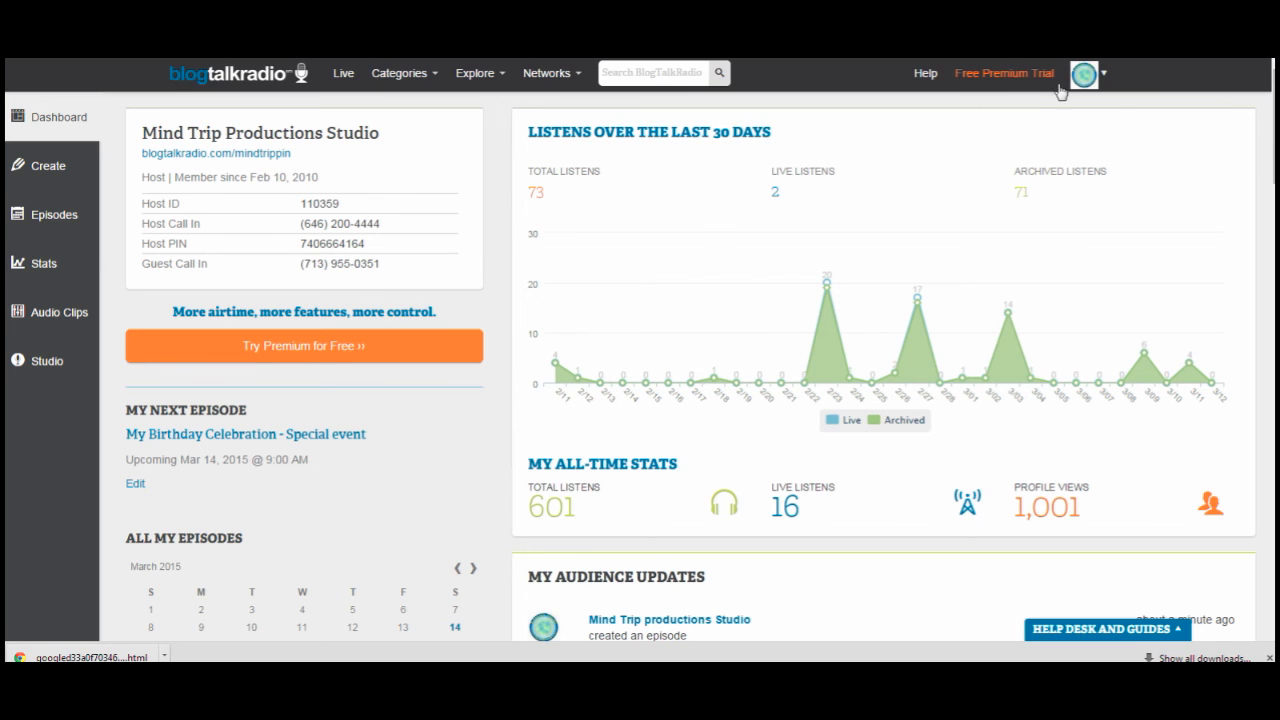
{"action": "mouse_move", "coordinate": [1086, 78]}
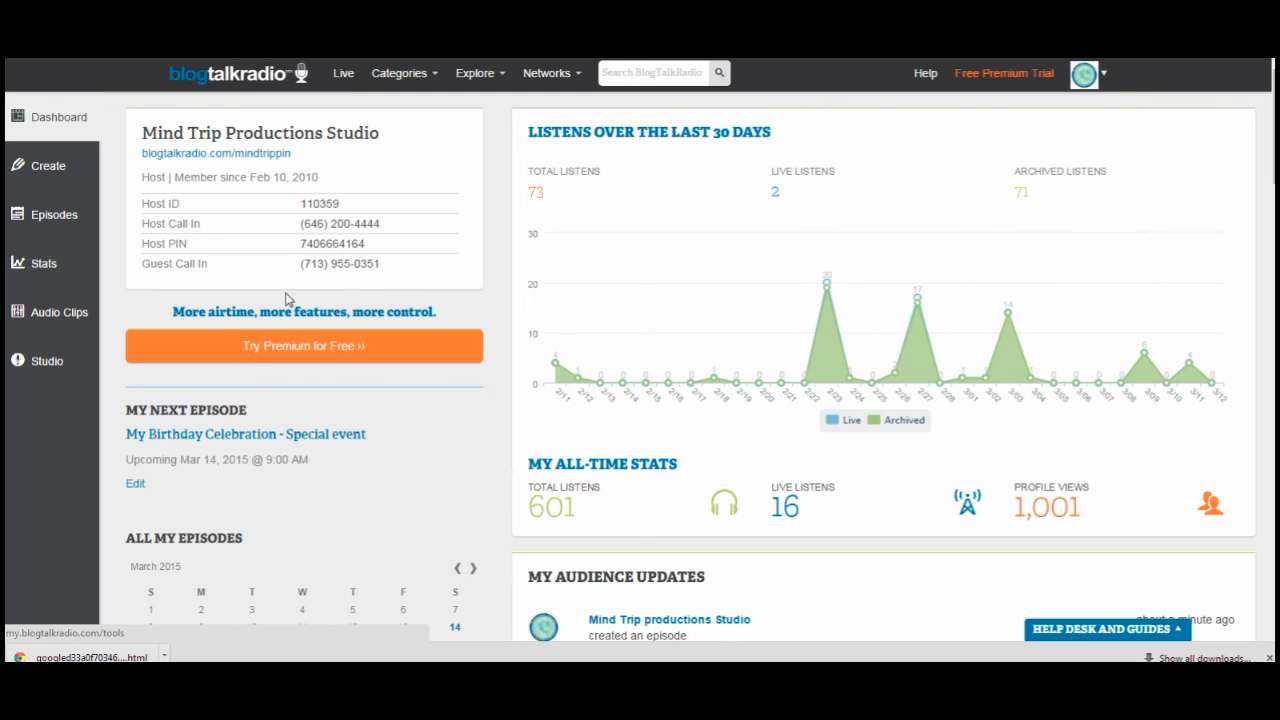
- Open the broadcasting studio for the upcoming episode and dismiss the notice about its schedule
{"action": "left_click", "coordinate": [47, 362]}
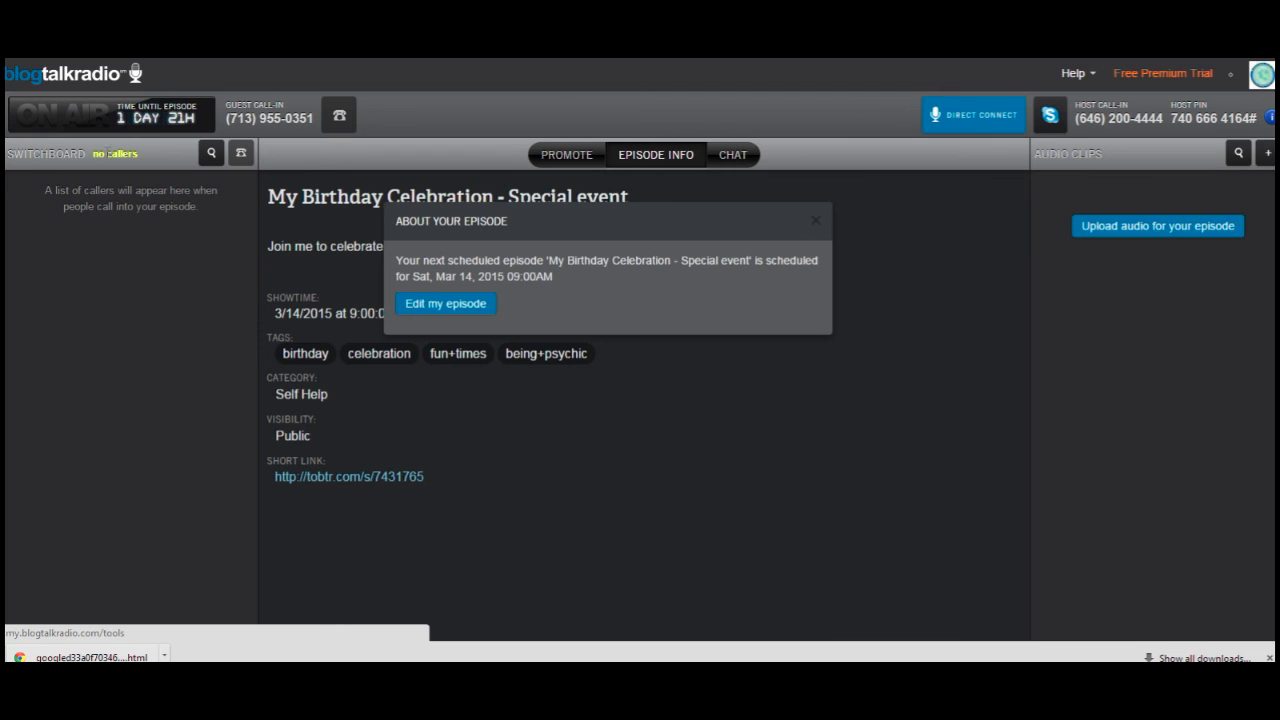
{"action": "left_click_drag", "start_coordinate": [140, 151], "coordinate": [93, 153]}
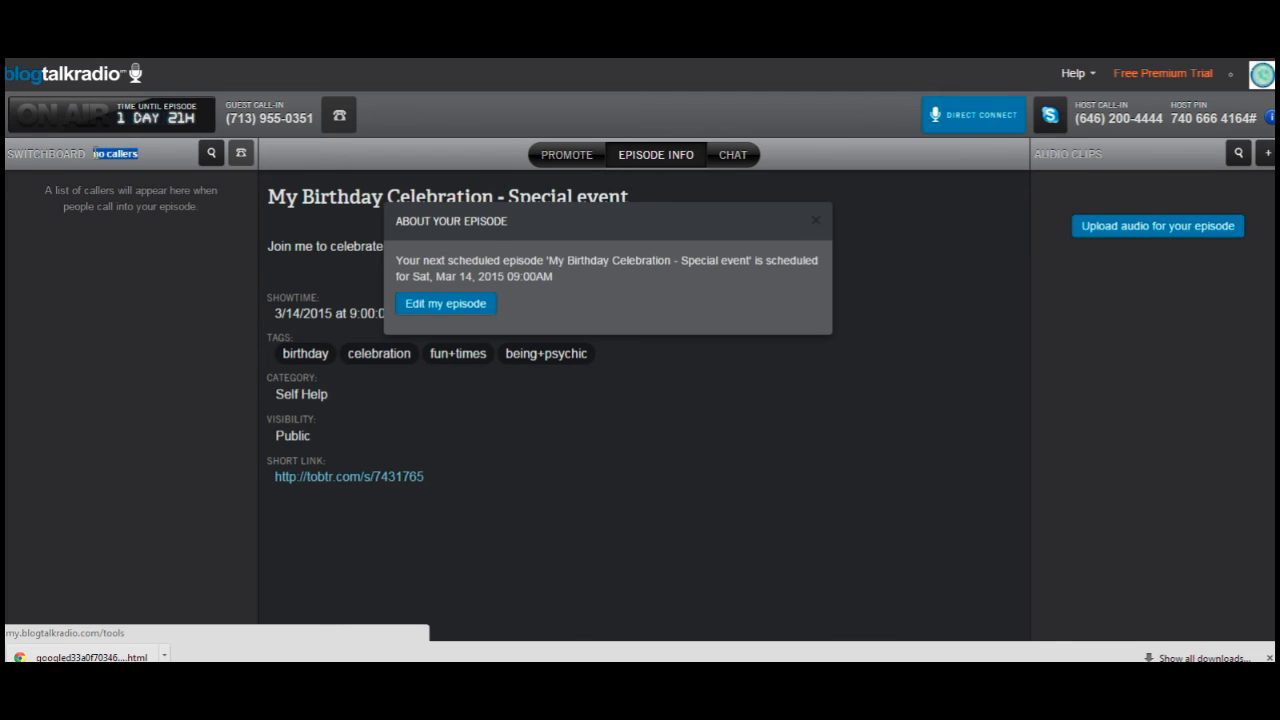
{"action": "left_click", "coordinate": [151, 264]}
{"action": "left_click", "coordinate": [816, 224]}
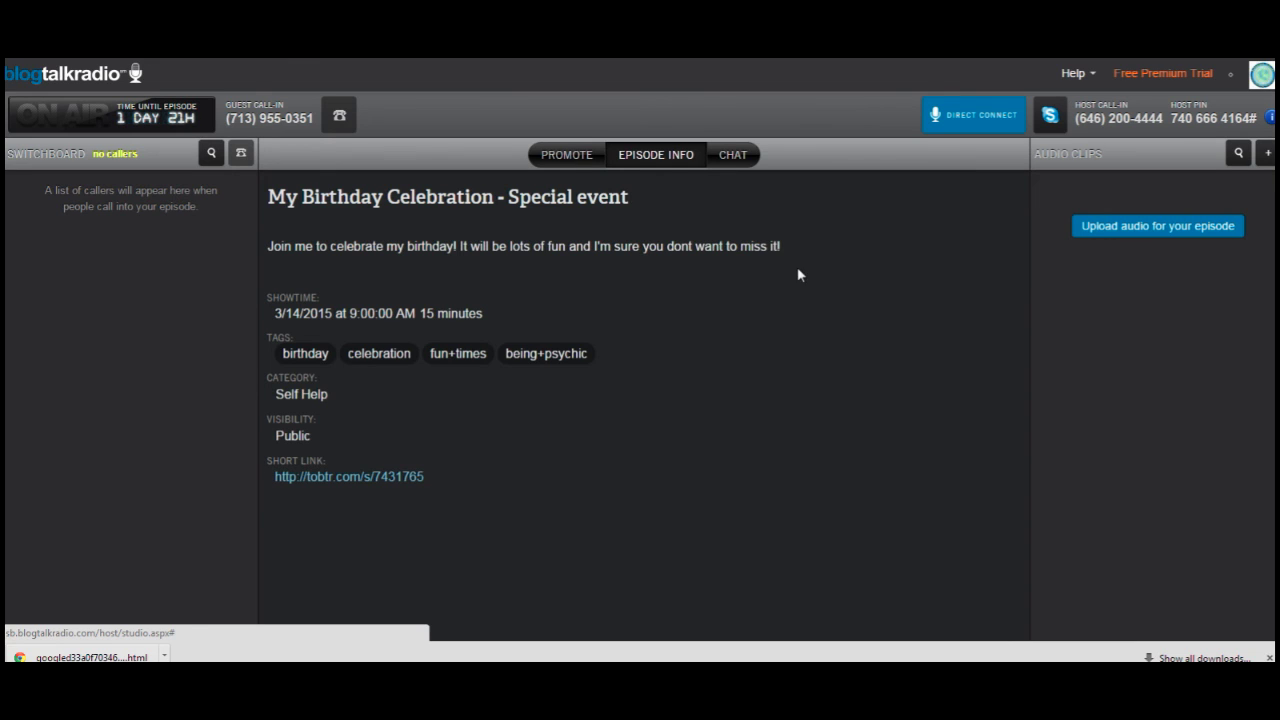
- Look through the studio's chat options and network promotion message, and return to the episode information
{"action": "left_click", "coordinate": [735, 160]}
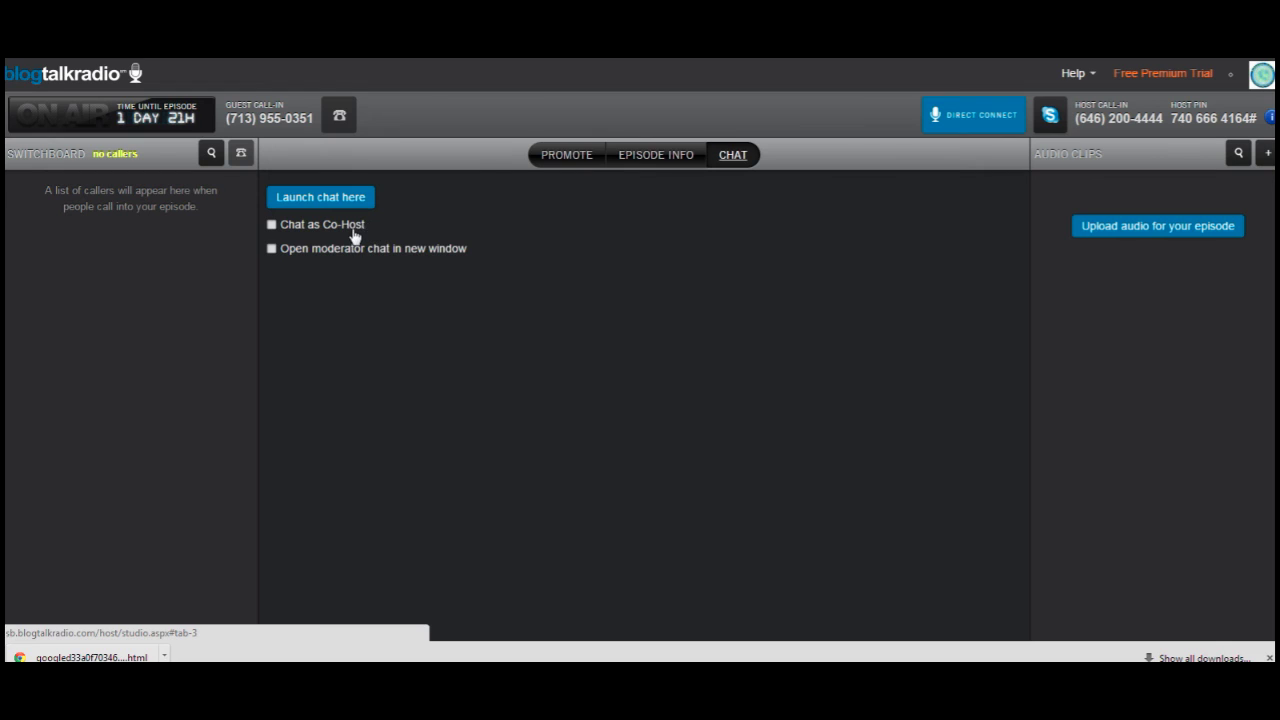
{"action": "left_click", "coordinate": [573, 157]}
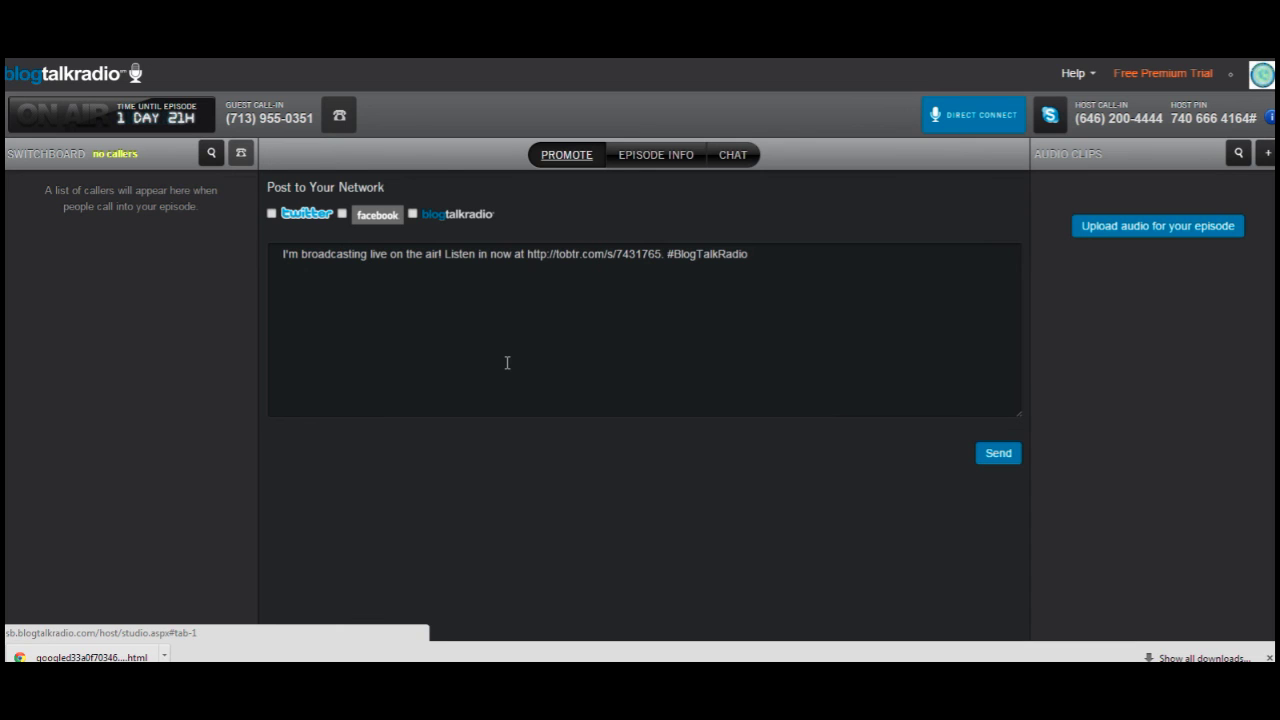
{"action": "left_click", "coordinate": [656, 157]}
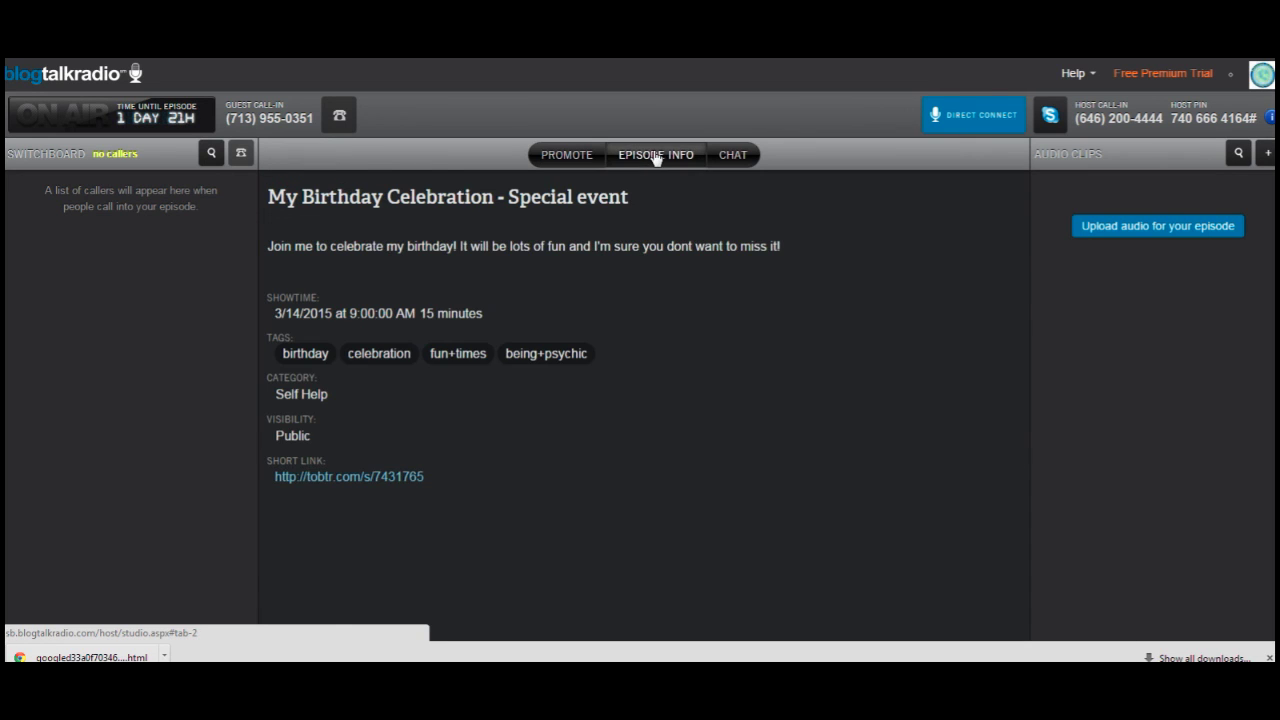
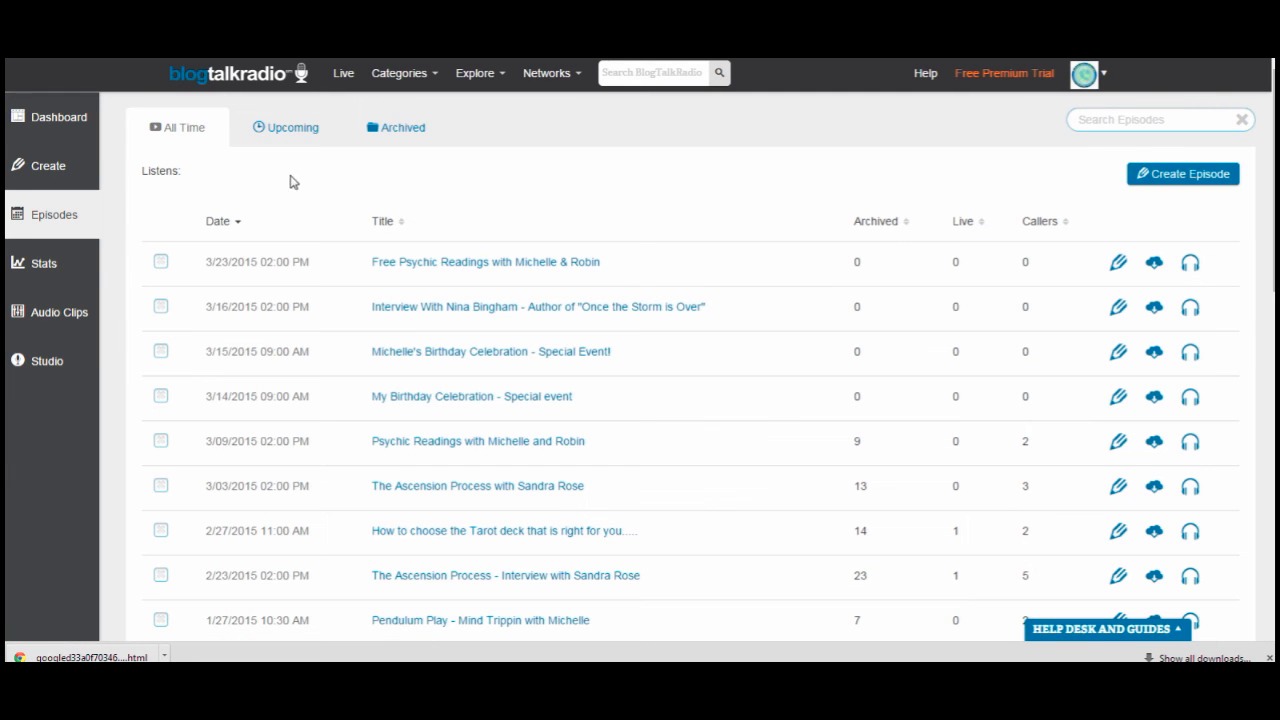
- Show the archived episodes, open the audio recording of the 3/03/2015 episode and pause its playback
{"action": "left_click", "coordinate": [403, 135]}
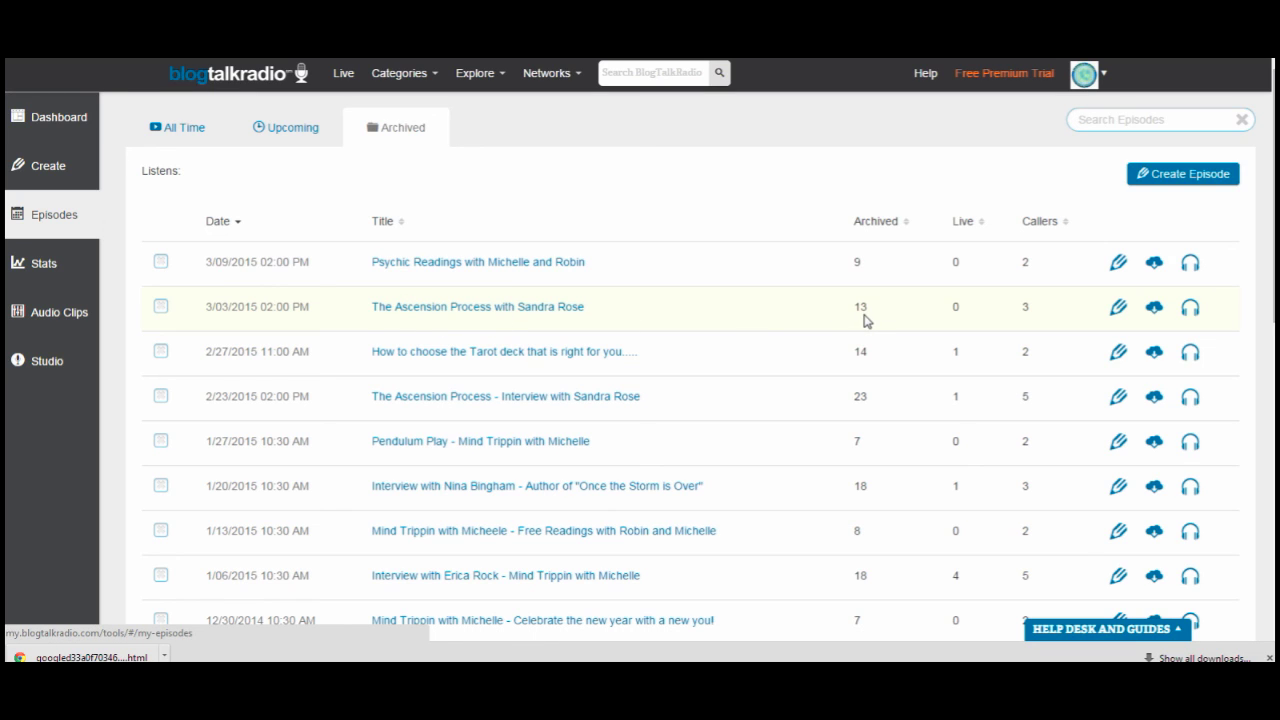
{"action": "double_click", "coordinate": [955, 310]}
{"action": "left_click", "coordinate": [1033, 316]}
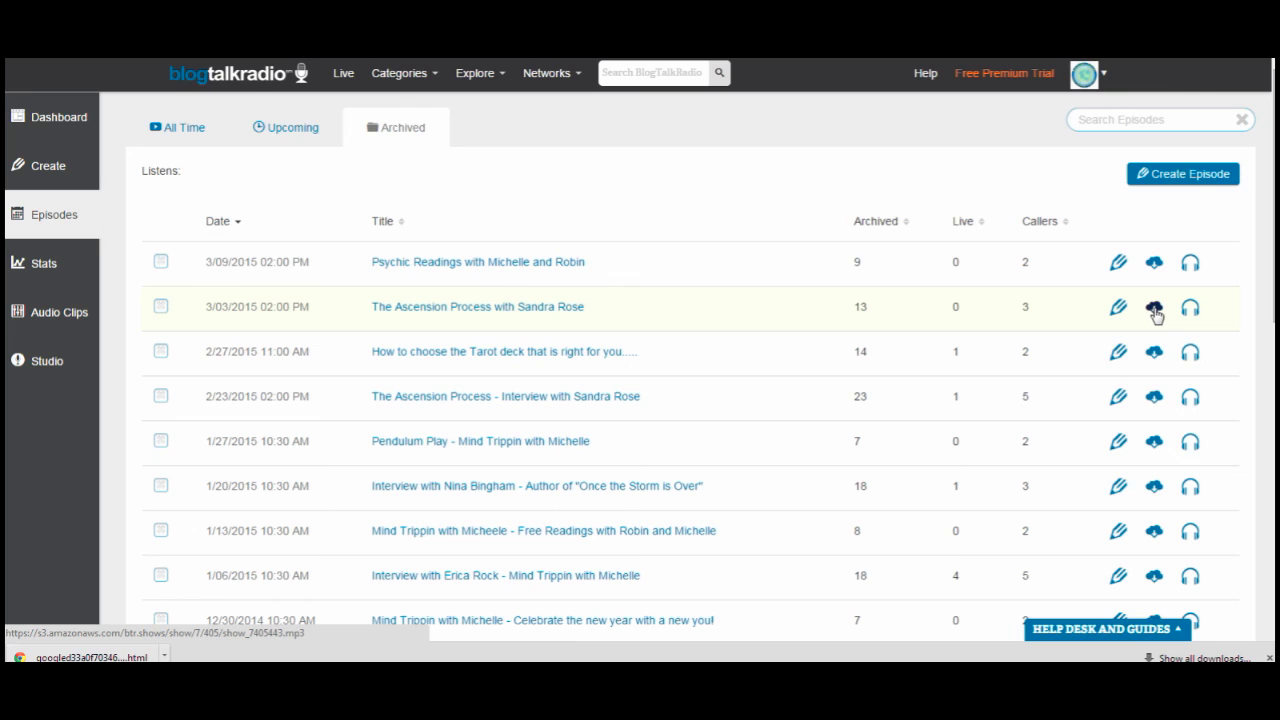
{"action": "left_click", "coordinate": [1155, 310]}
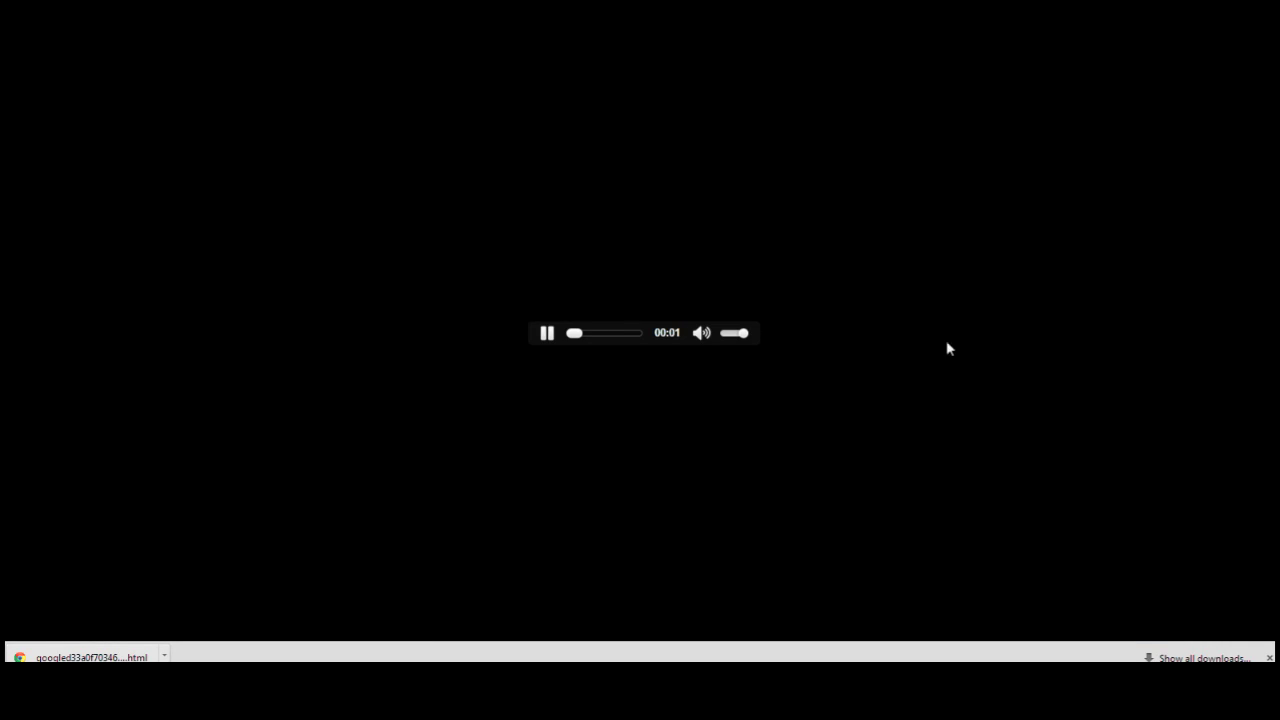
{"action": "left_click", "coordinate": [547, 338]}
- Start saving the recording and create and open a new folder named "blogtalk episodes" inside the "blog talk radio" folder
{"action": "right_click", "coordinate": [547, 337]}
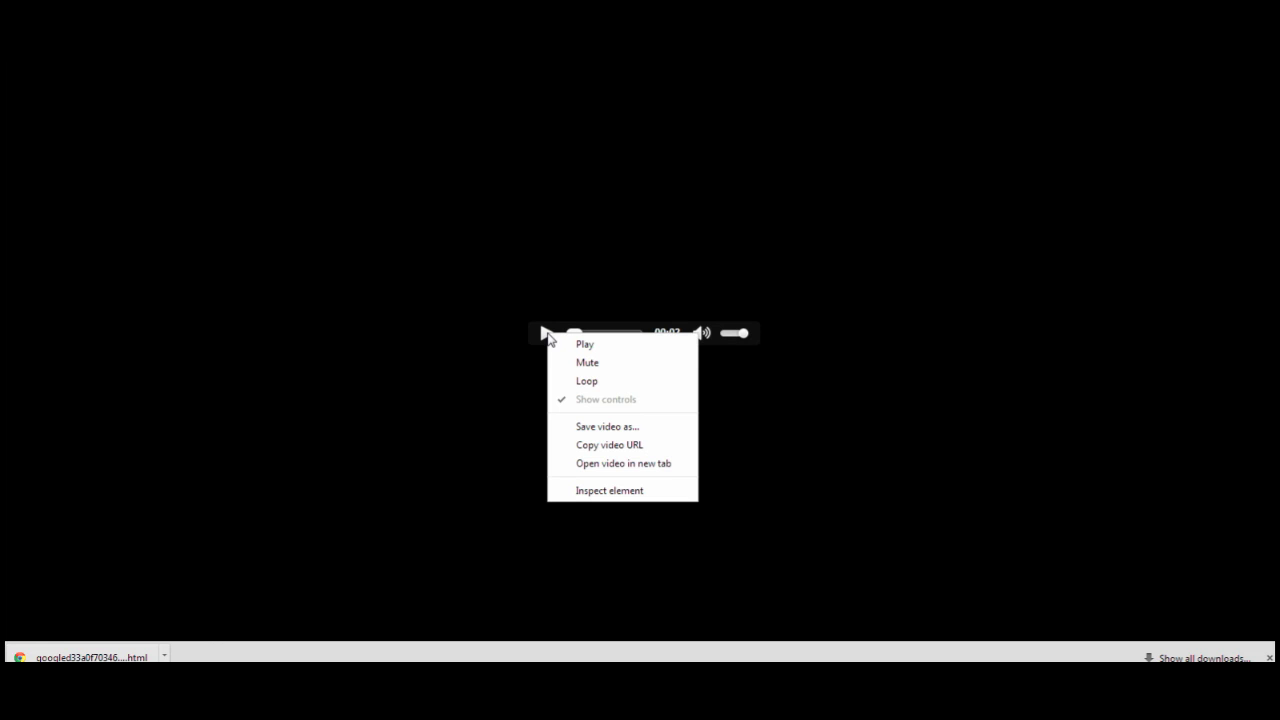
{"action": "left_click", "coordinate": [580, 428]}
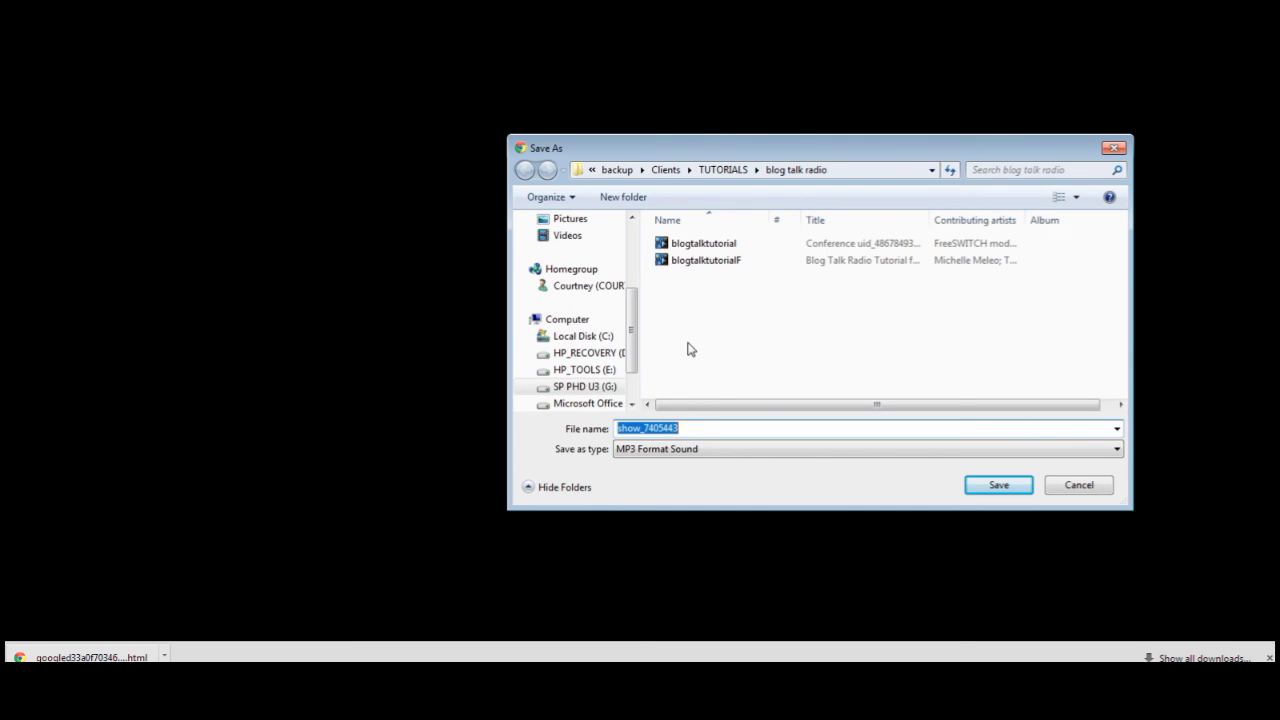
{"action": "mouse_move", "coordinate": [631, 325]}
{"action": "left_mouse_down"}
{"action": "mouse_move", "coordinate": [631, 360]}
{"action": "mouse_move", "coordinate": [631, 349]}
{"action": "left_mouse_up"}
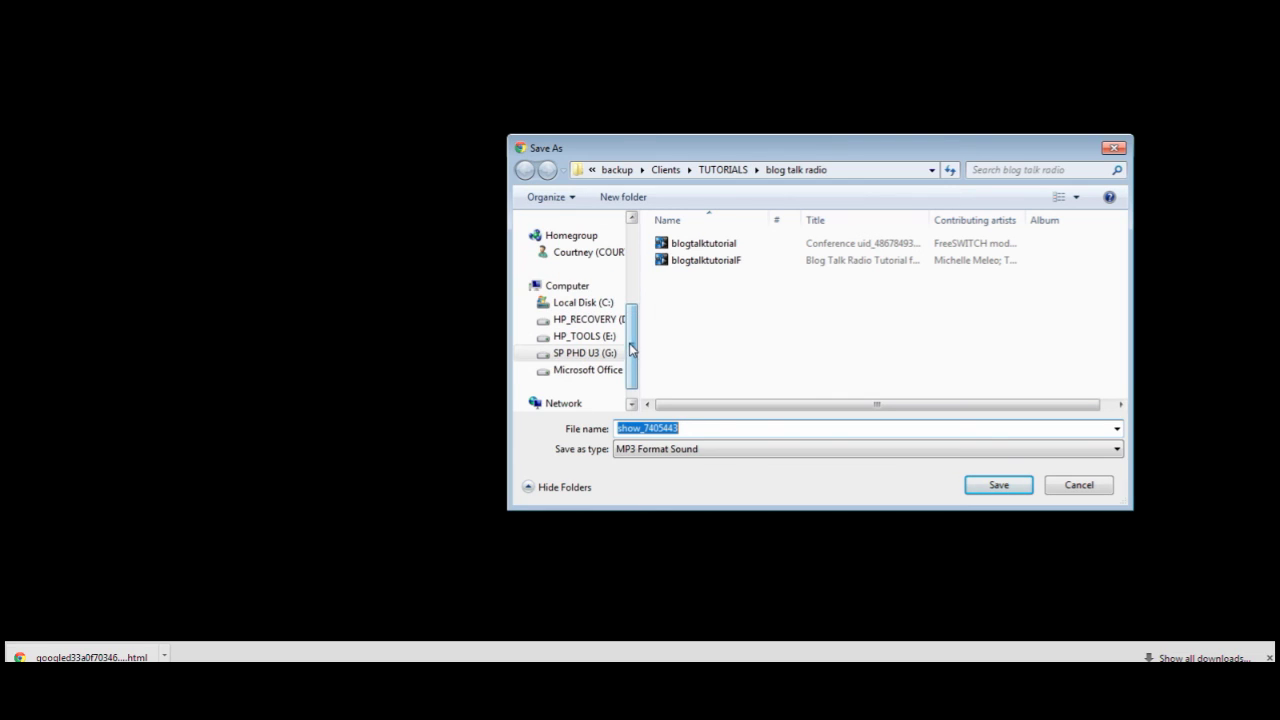
{"action": "left_click", "coordinate": [628, 204]}
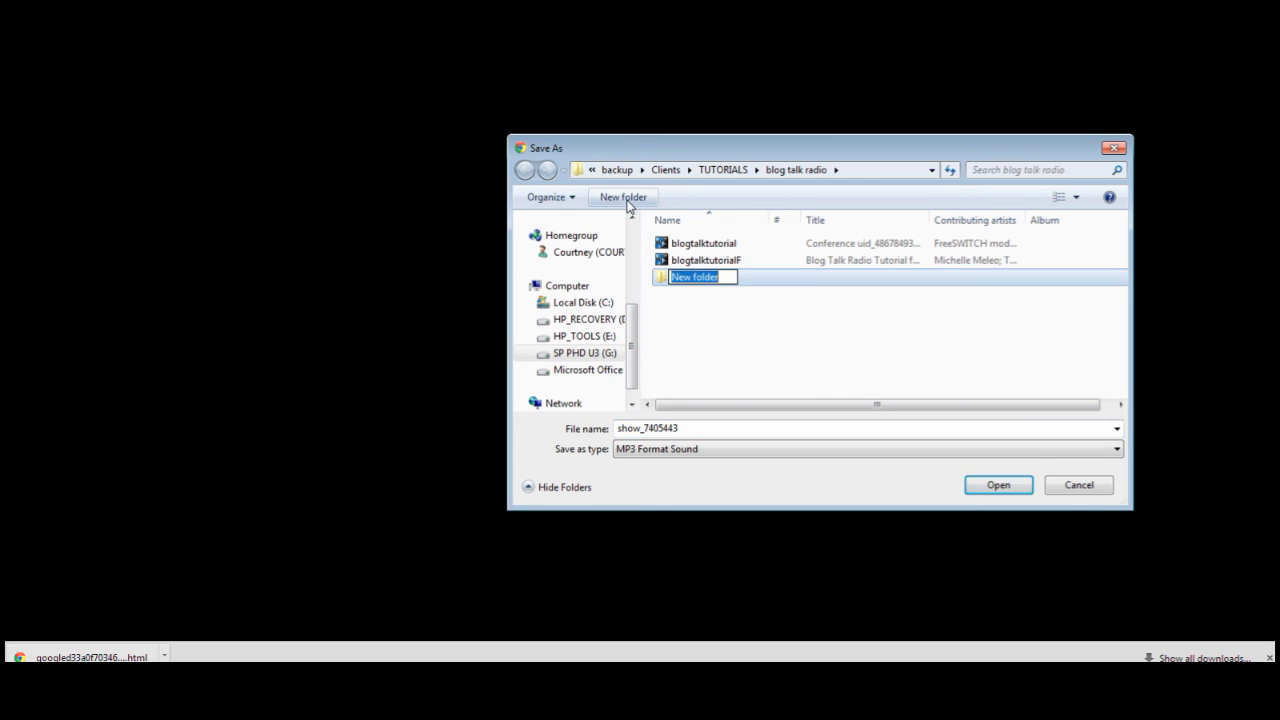
{"action": "type", "text": "blo"}
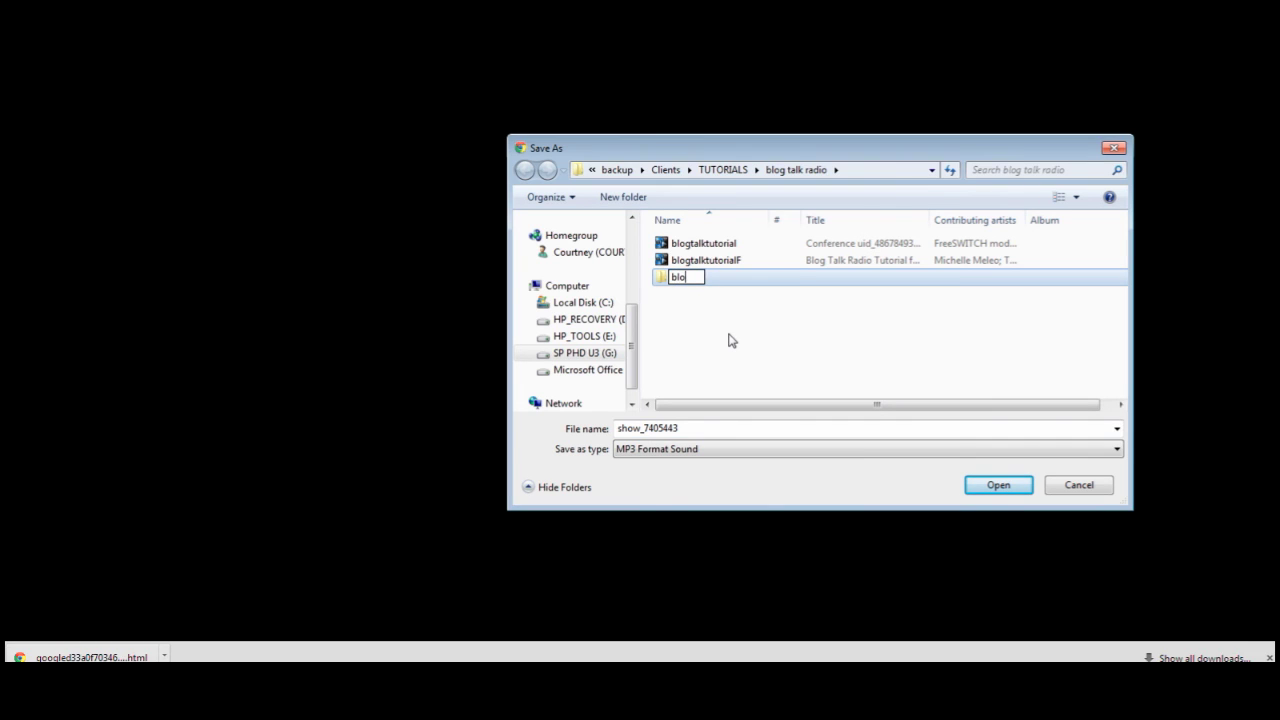
{"action": "type", "text": "gtalk episodes"}
{"action": "key", "text": "Return"}
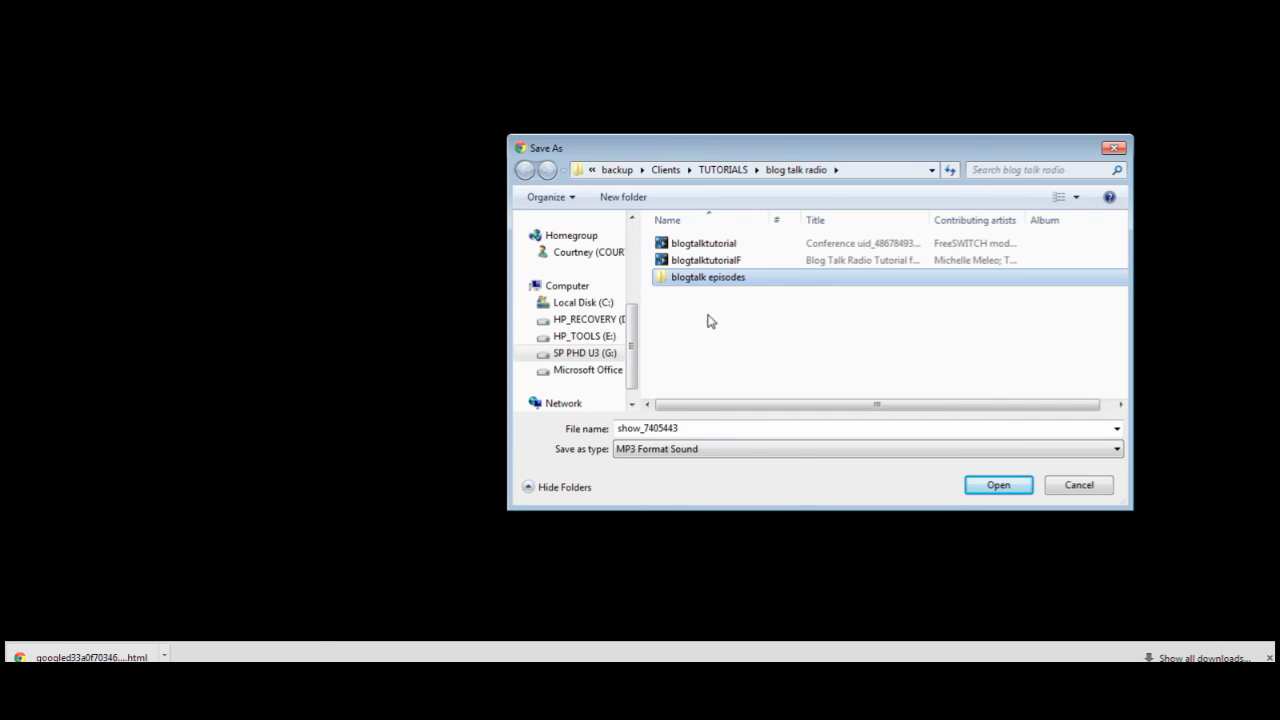
{"action": "double_click", "coordinate": [666, 278]}
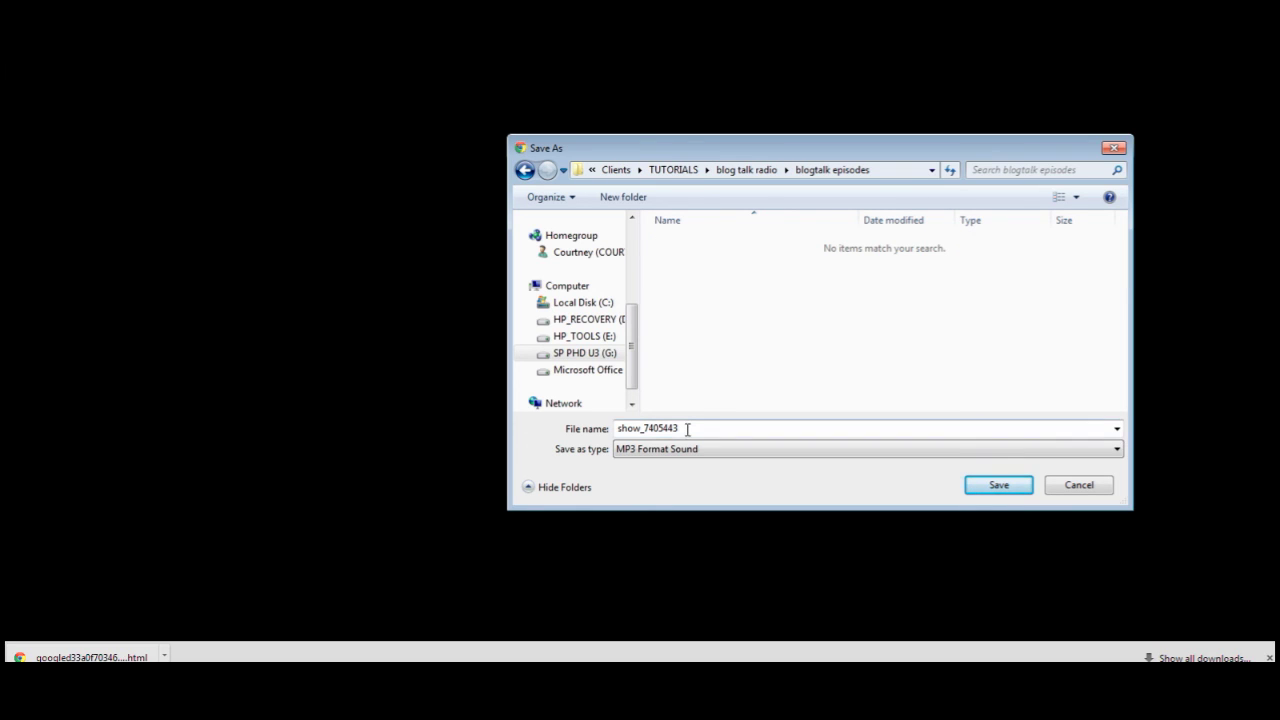
- Save the recording in MP3 format under the file name "sample show"
{"action": "double_click", "coordinate": [688, 430]}
{"action": "type", "text": "sample show"}
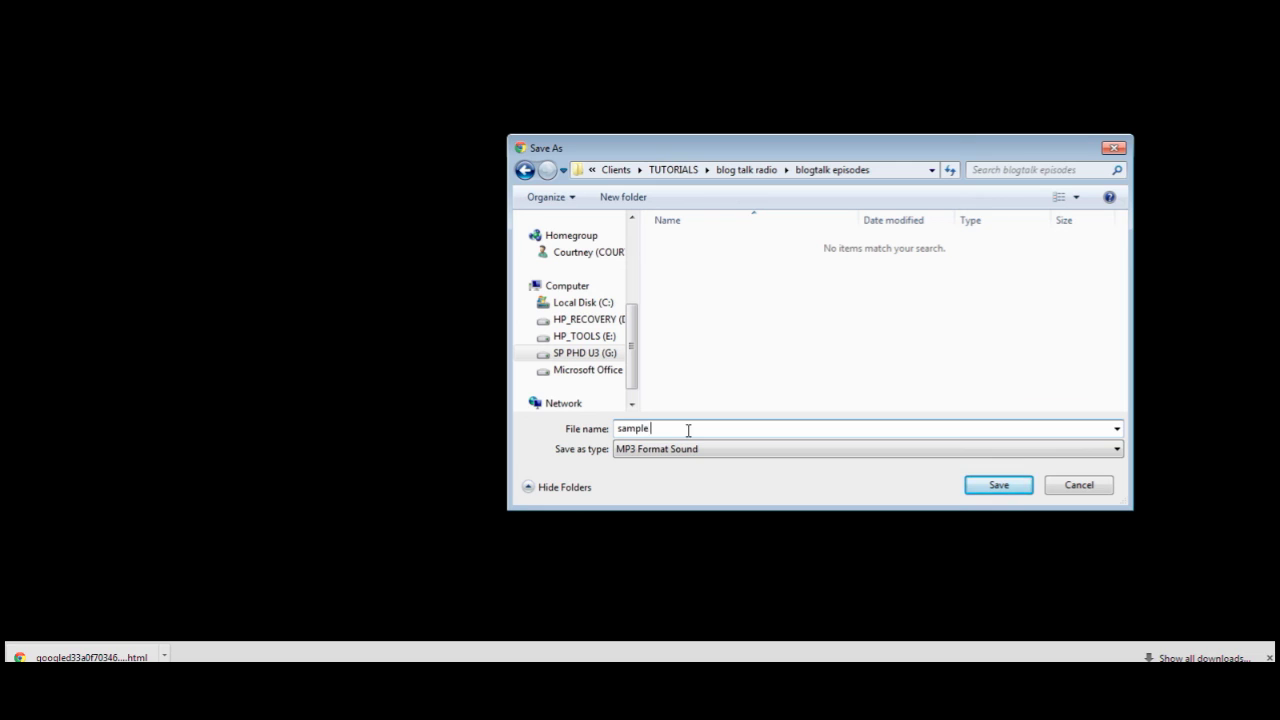
{"action": "left_click", "coordinate": [999, 486]}
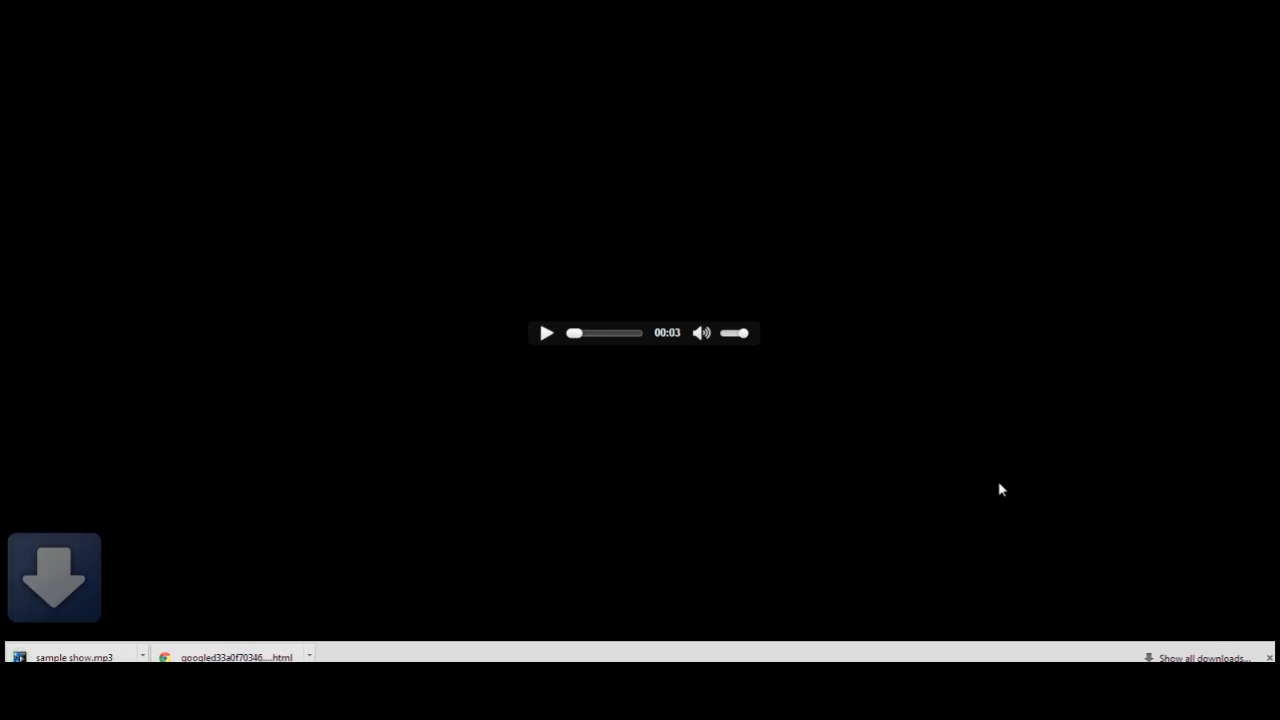